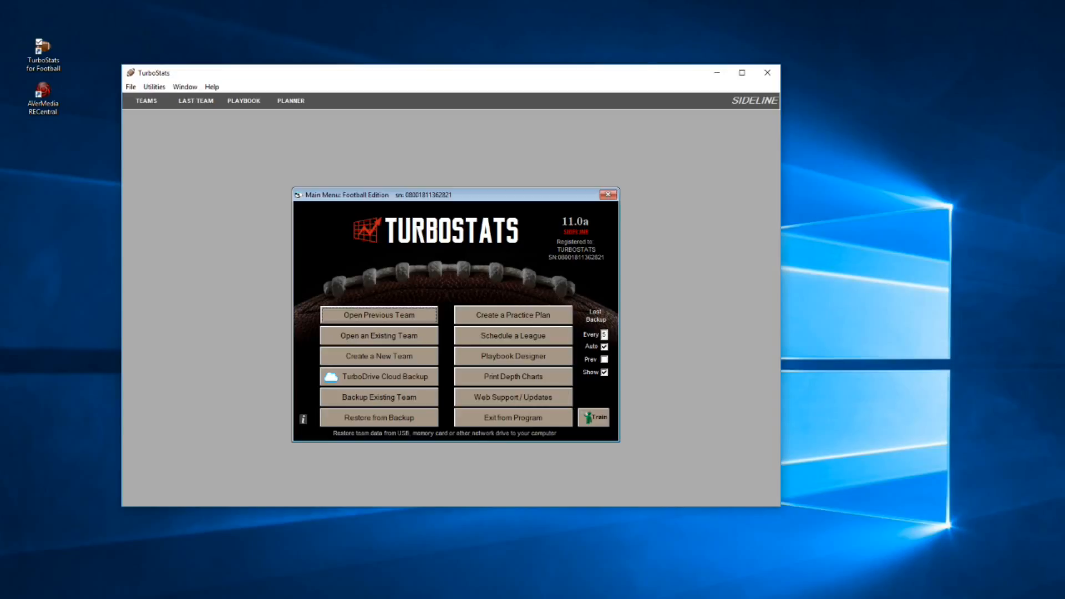
- Open the previous team's New Orleans Saints game in LiveScore and widen the live game worksheet window
{"action": "left_click", "coordinate": [376, 314]}
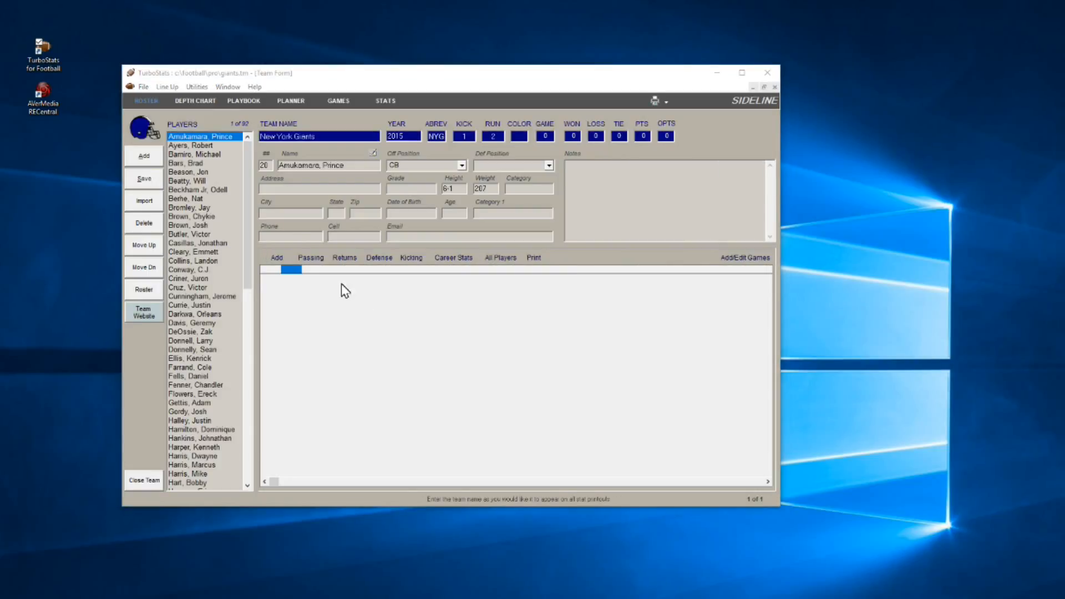
{"action": "left_click", "coordinate": [340, 101]}
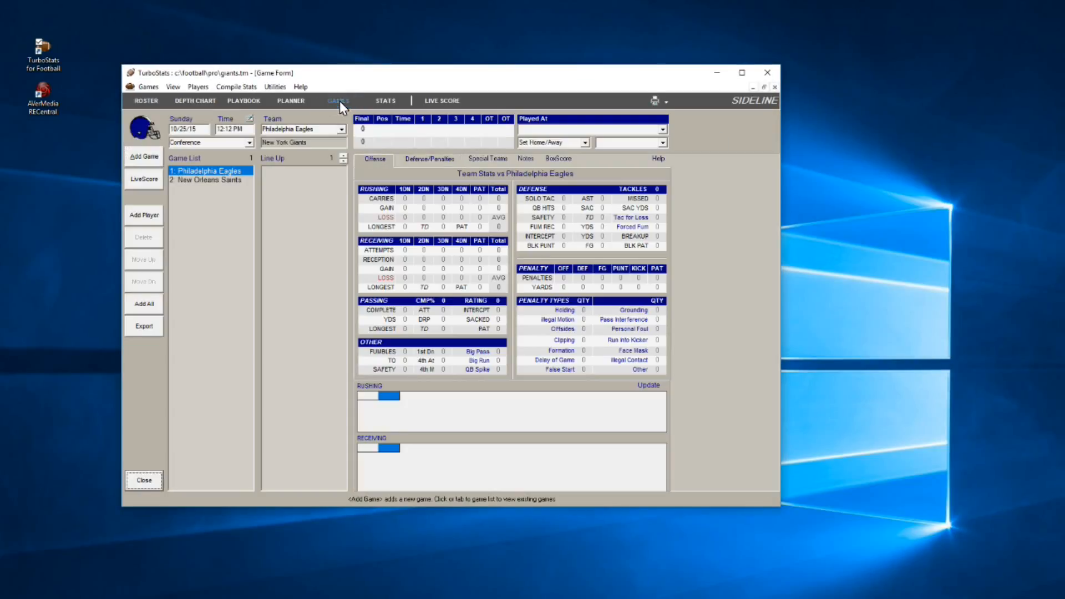
{"action": "left_click", "coordinate": [176, 183]}
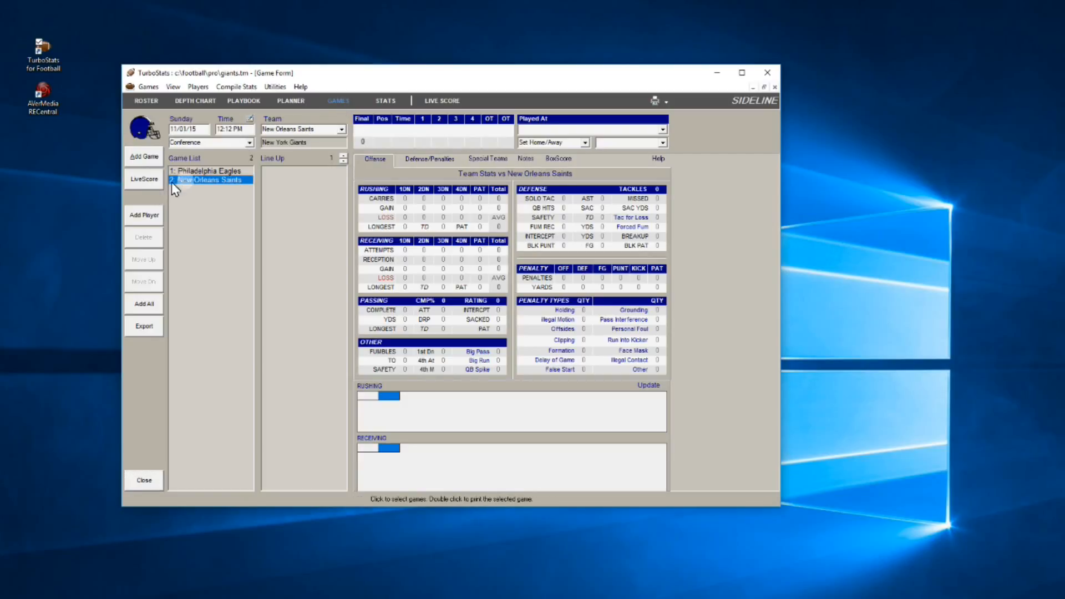
{"action": "left_click", "coordinate": [138, 182]}
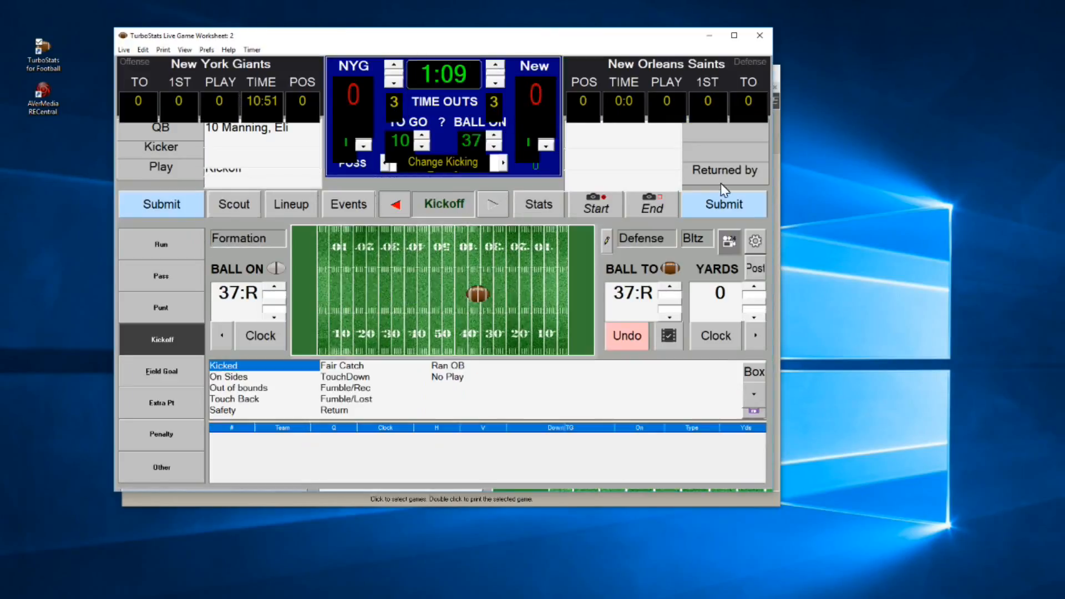
{"action": "left_click_drag", "start_coordinate": [773, 234], "coordinate": [994, 228]}
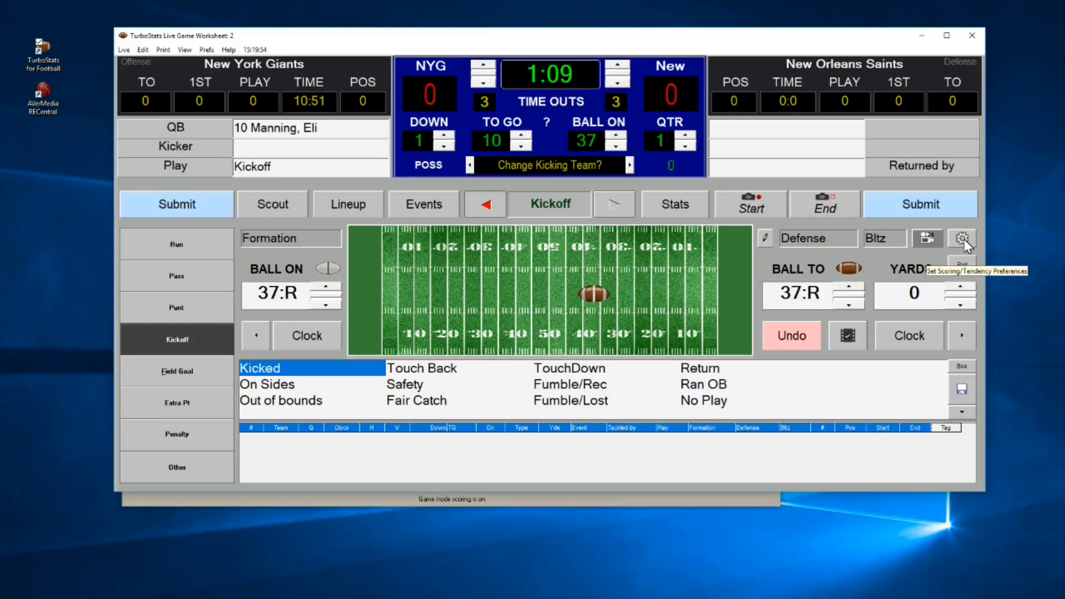
- Open the live game settings for video tagging and toggle Capture Video on and off
{"action": "left_click", "coordinate": [963, 238]}
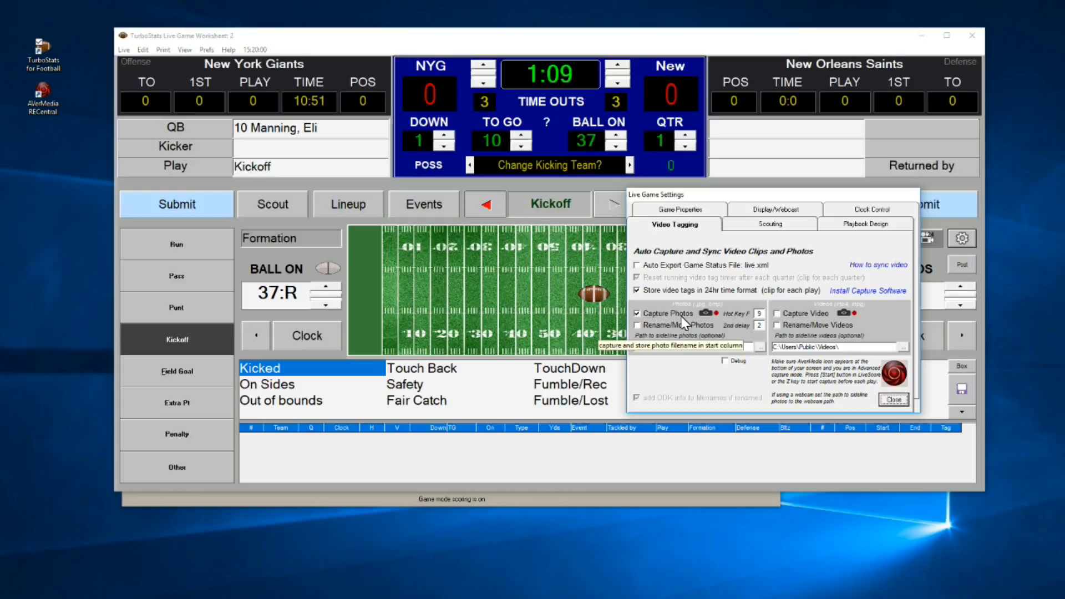
{"action": "left_click", "coordinate": [796, 314]}
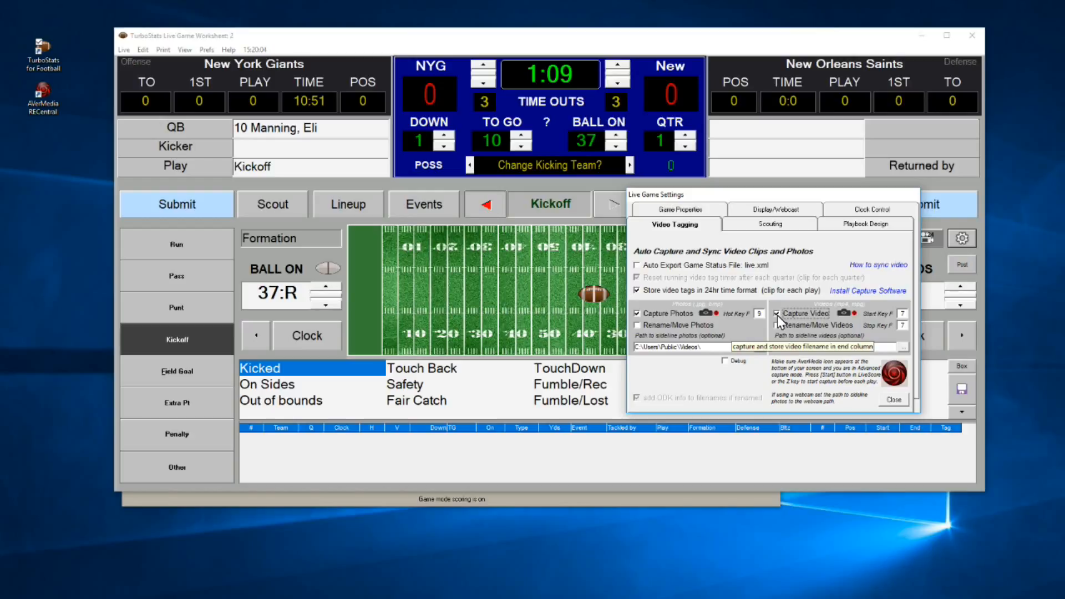
{"action": "left_click", "coordinate": [777, 314]}
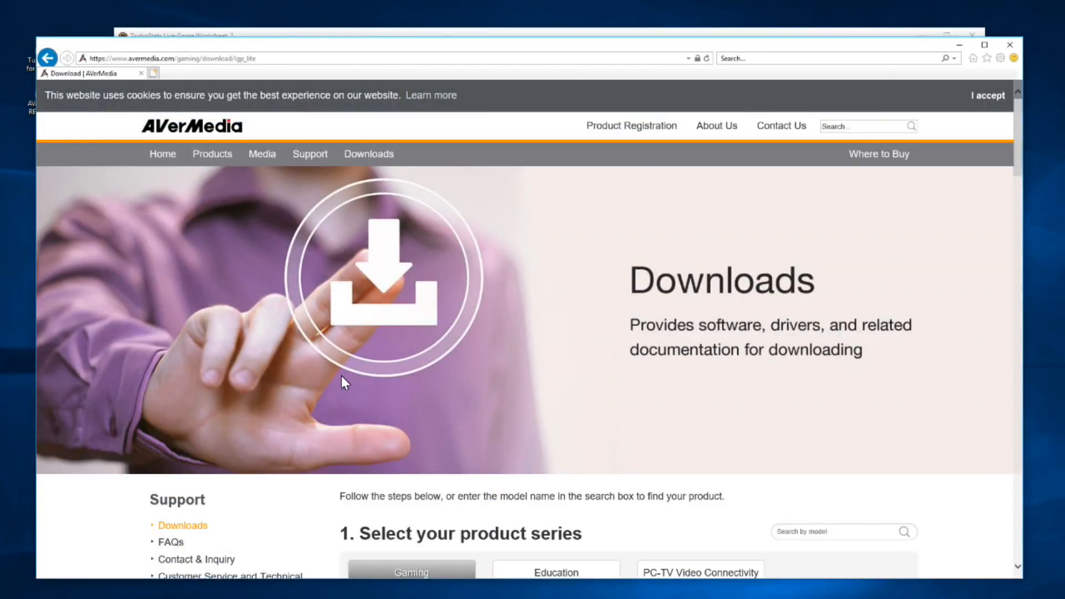
- Try downloading the 2017-06-15 Windows RECentral 1.3.0.116 application and driver for the LGP Lite GL310, and close the download page
{"action": "scroll", "coordinate": [344, 378], "scroll_direction": "down", "scroll_amount": 6}
{"action": "scroll", "coordinate": [387, 395], "scroll_direction": "down", "scroll_amount": 15}
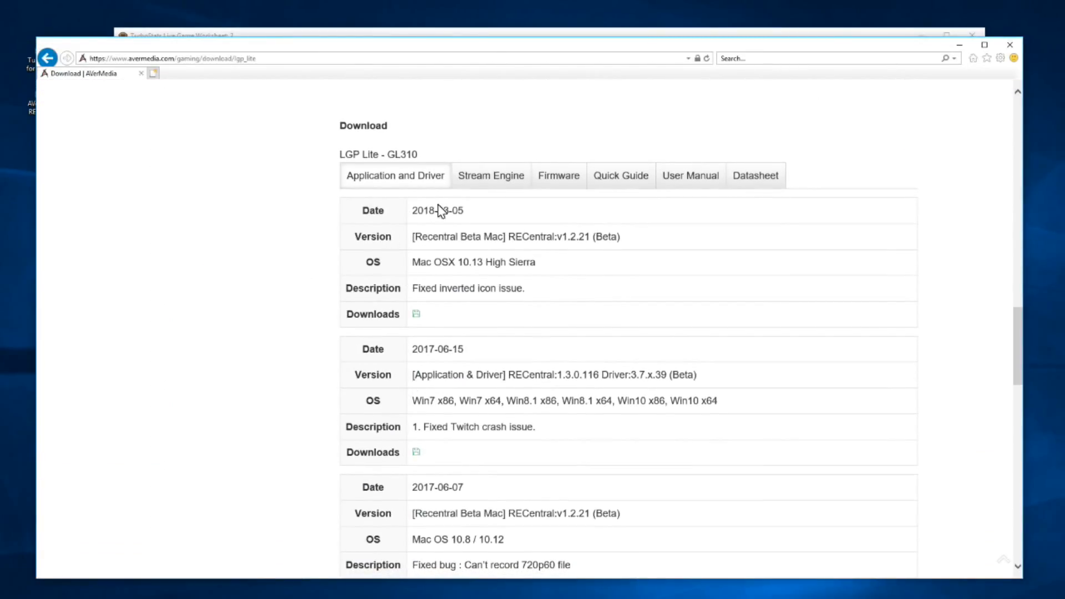
{"action": "left_click_drag", "start_coordinate": [421, 214], "coordinate": [473, 215]}
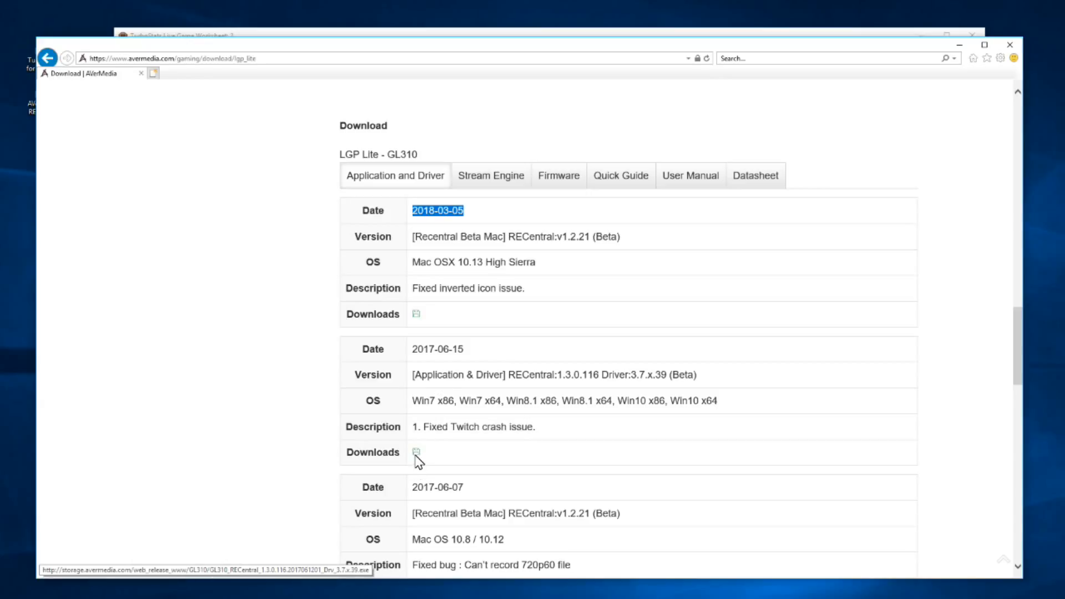
{"action": "left_click", "coordinate": [416, 453]}
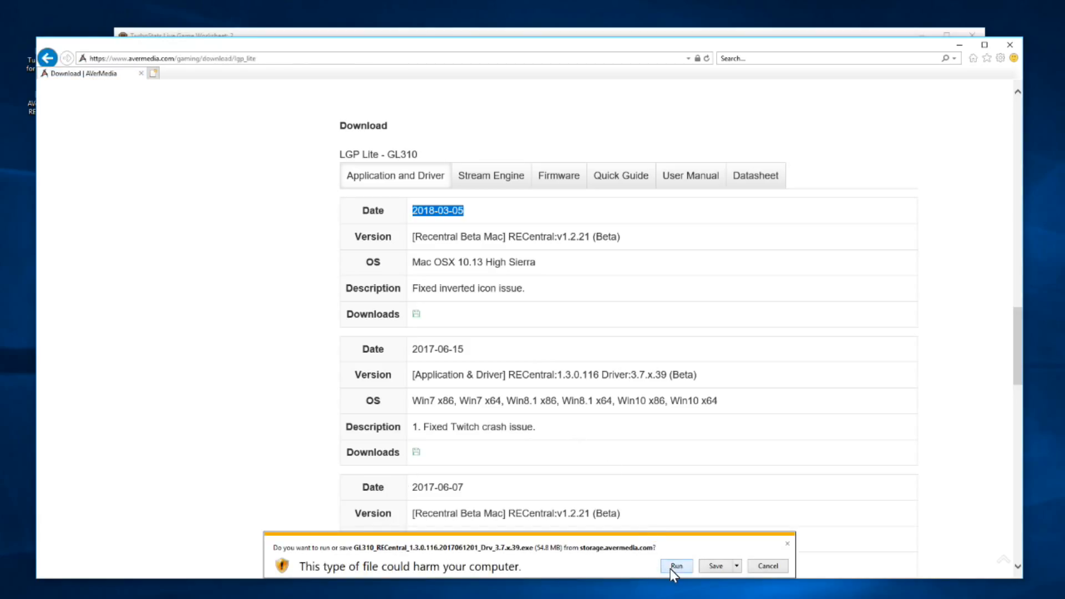
{"action": "left_click", "coordinate": [677, 566]}
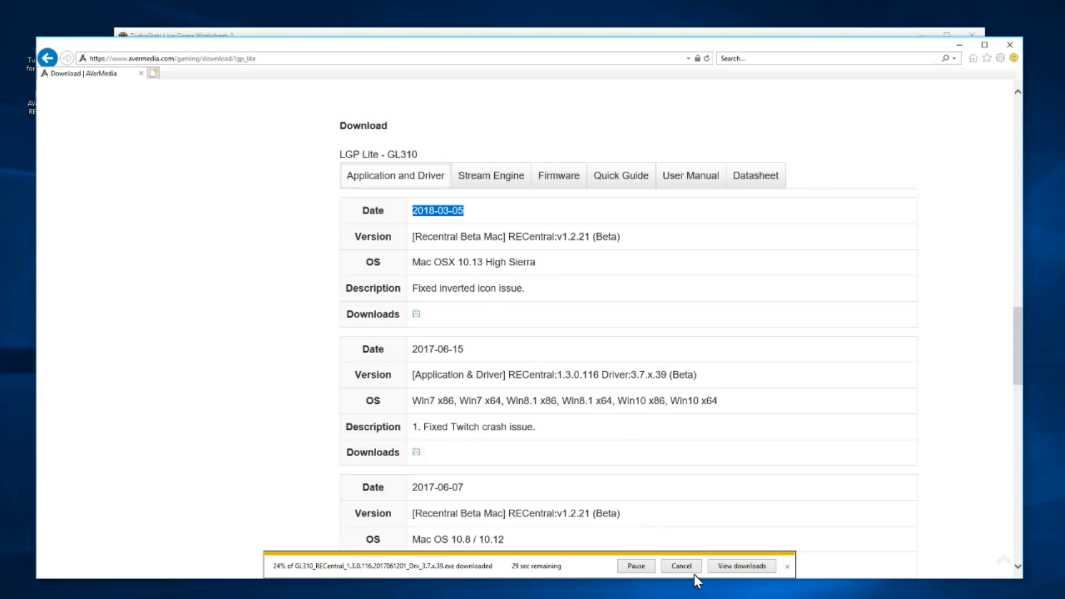
{"action": "left_click", "coordinate": [681, 566]}
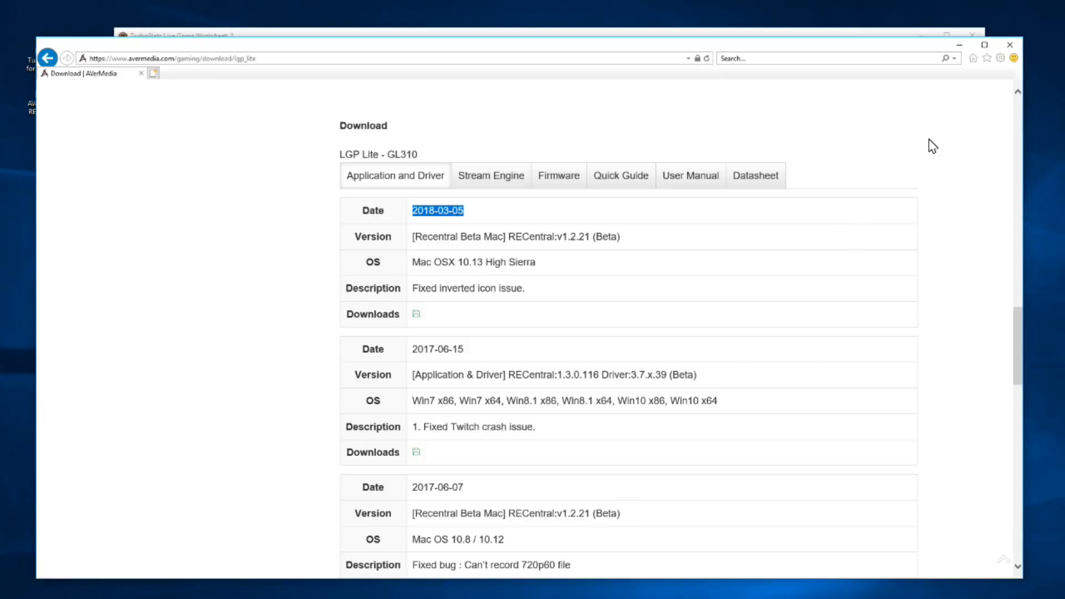
{"action": "left_click", "coordinate": [1011, 45]}
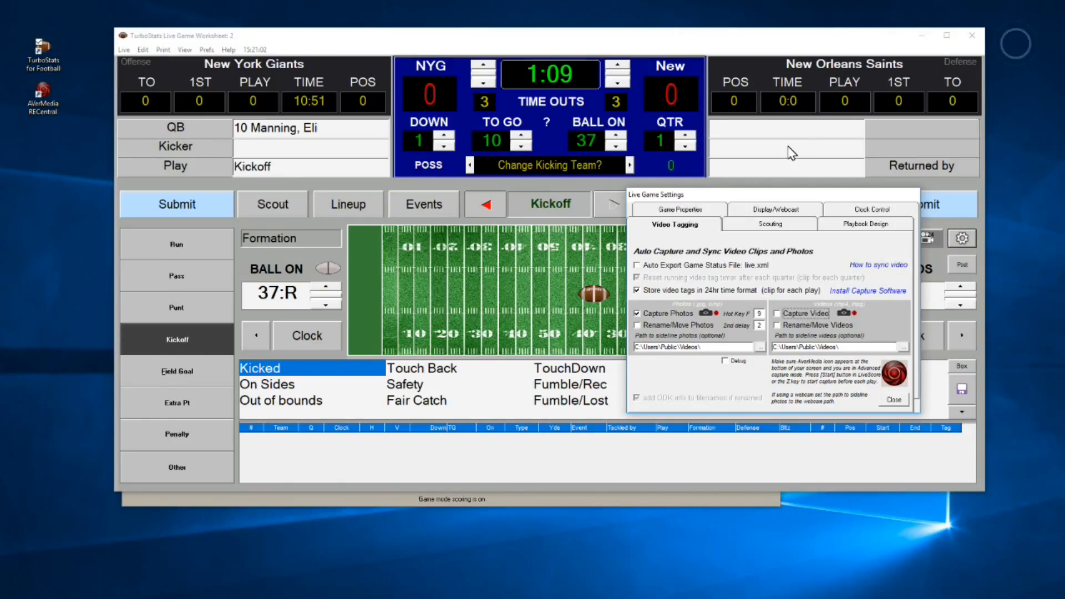
- Launch RECentral and set its advanced capture profile to the Other PC platform and the MP4 (H.264+AAC) video format
{"action": "left_click", "coordinate": [894, 374]}
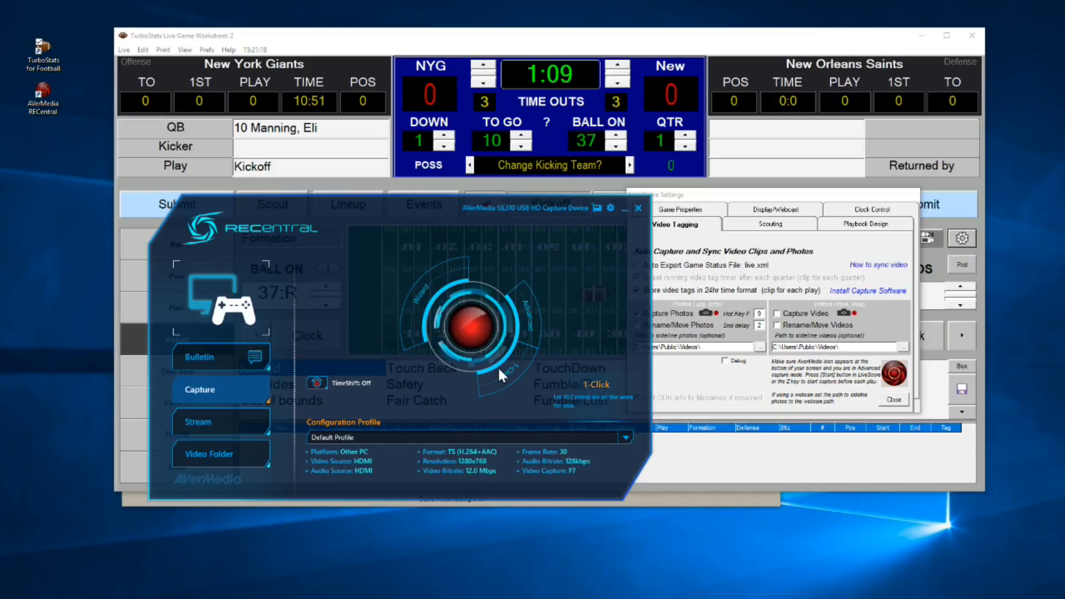
{"action": "left_click", "coordinate": [527, 310]}
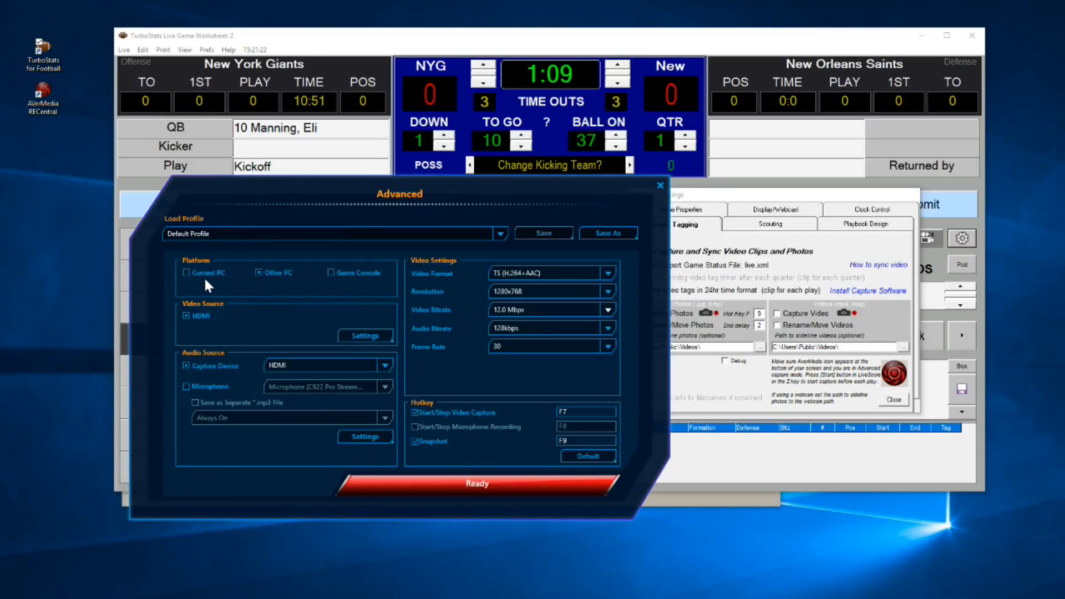
{"action": "left_click", "coordinate": [187, 273]}
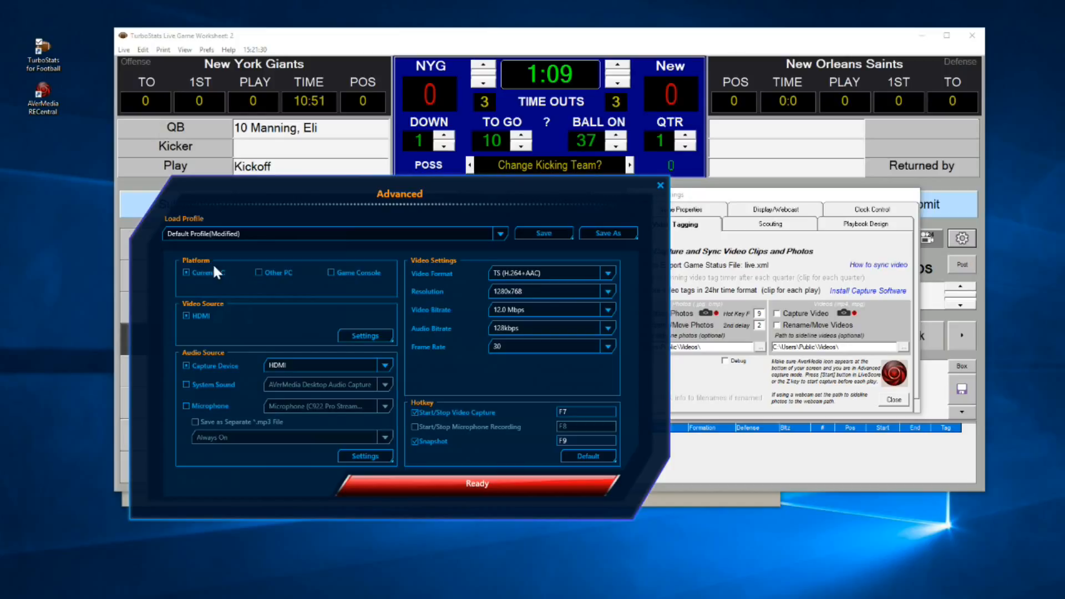
{"action": "left_click", "coordinate": [271, 274]}
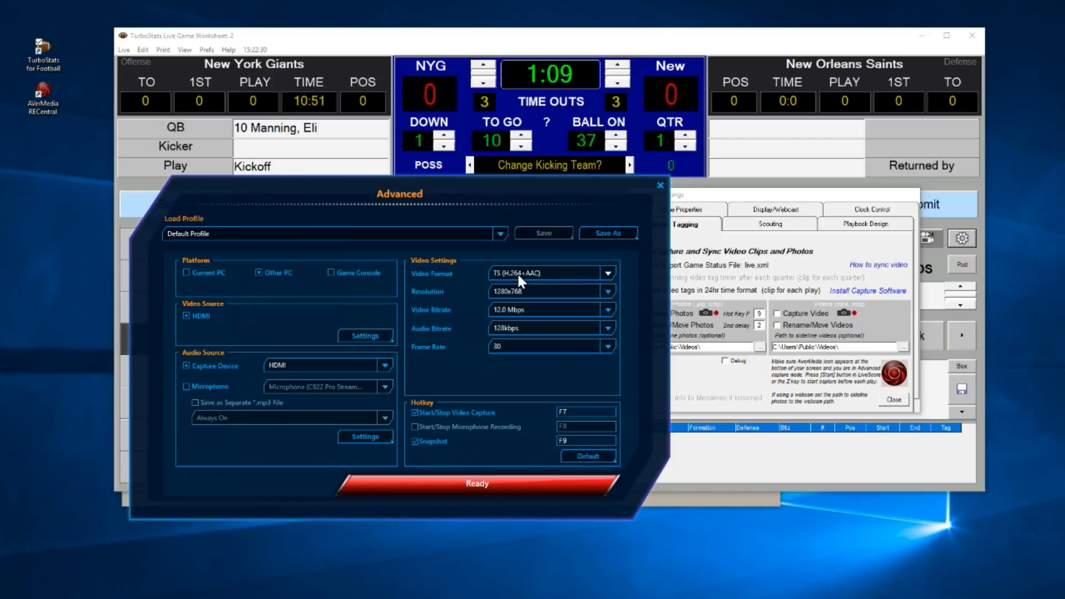
{"action": "left_click", "coordinate": [609, 273]}
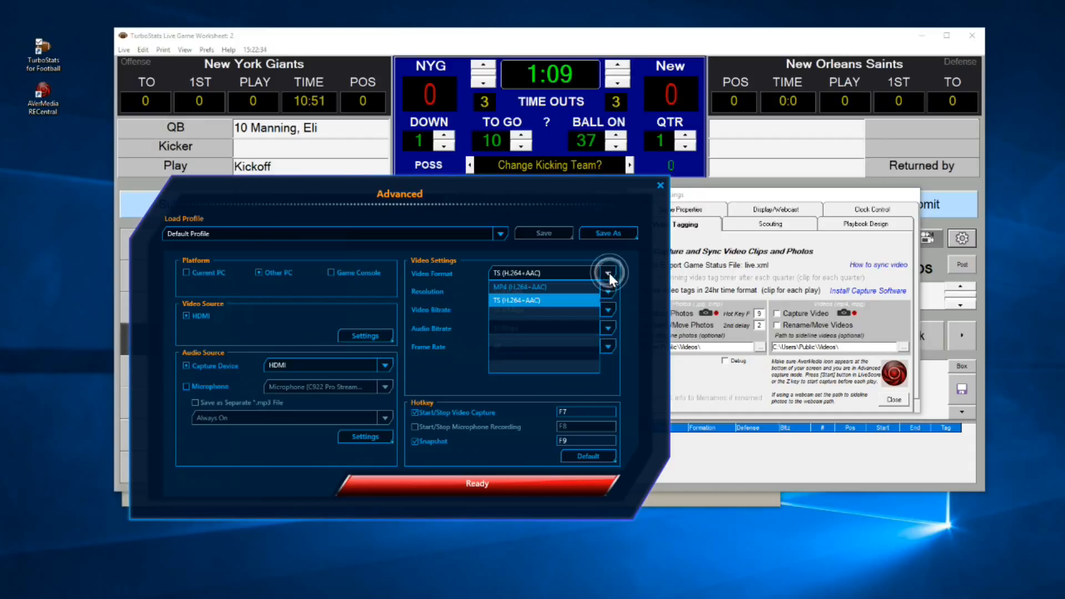
{"action": "left_click", "coordinate": [523, 287]}
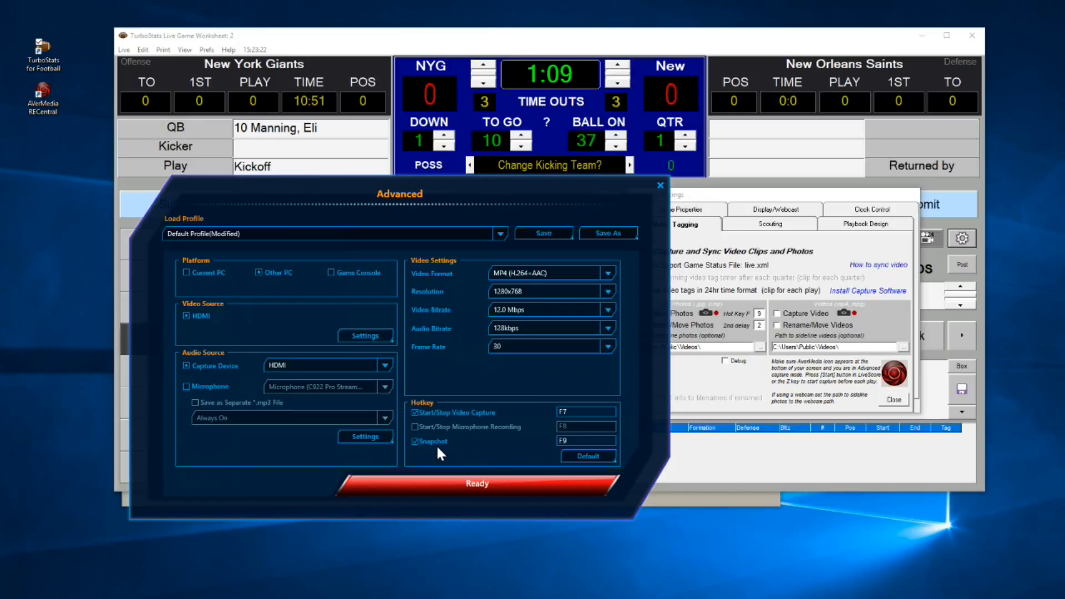
- Switch back to the TurboStats live game settings and enable Capture Video
{"action": "left_click", "coordinate": [735, 198]}
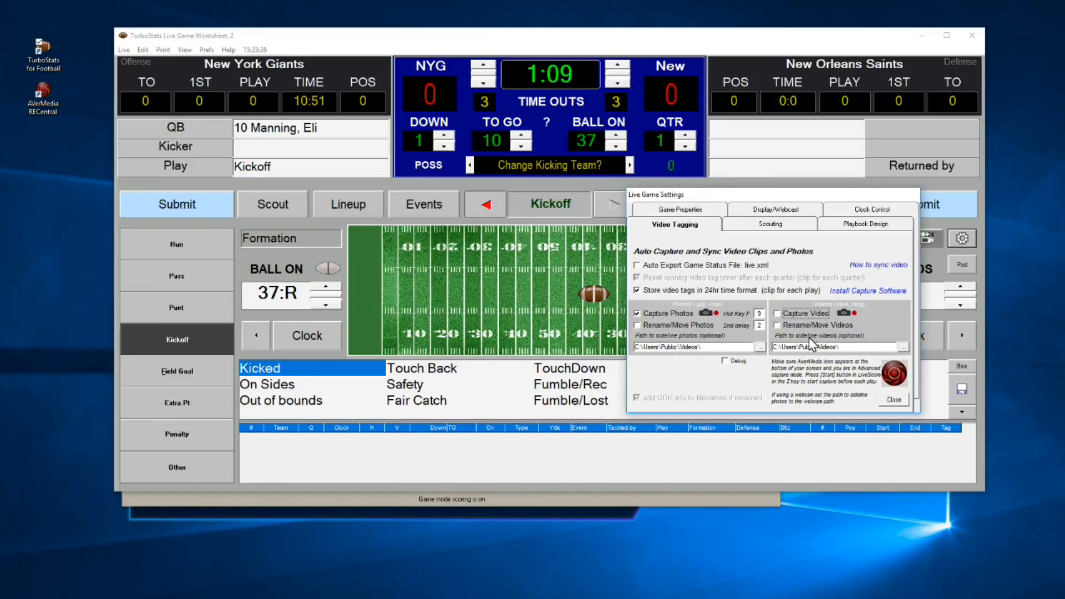
{"action": "left_click", "coordinate": [778, 314]}
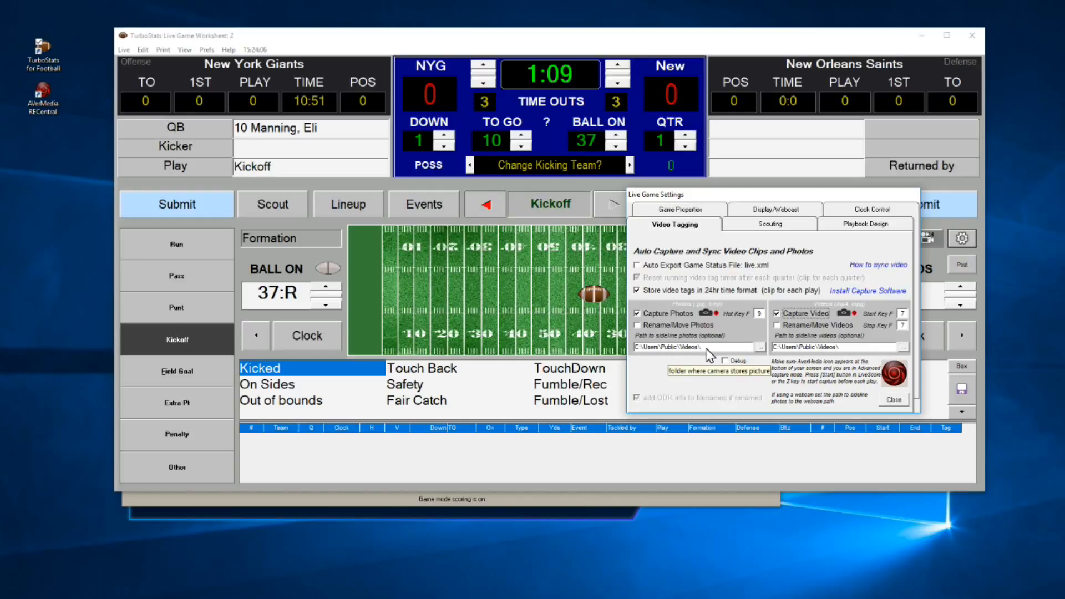
- Return to RECentral, save the changes to the default profile, and close the camera preview
{"action": "left_click", "coordinate": [577, 515]}
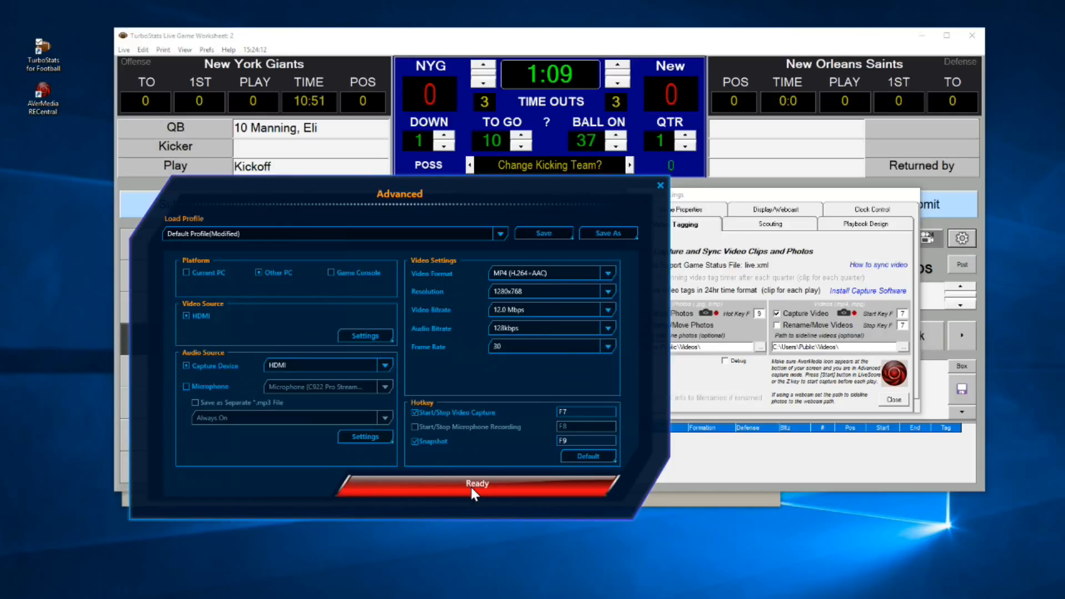
{"action": "left_click", "coordinate": [442, 481]}
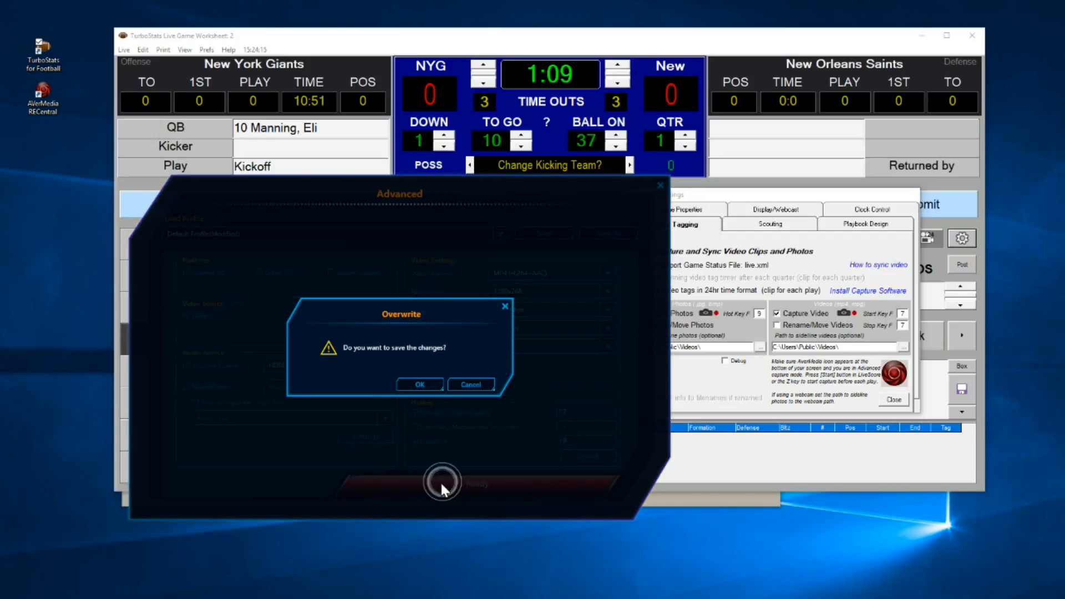
{"action": "left_click", "coordinate": [420, 385]}
{"action": "left_click", "coordinate": [482, 385]}
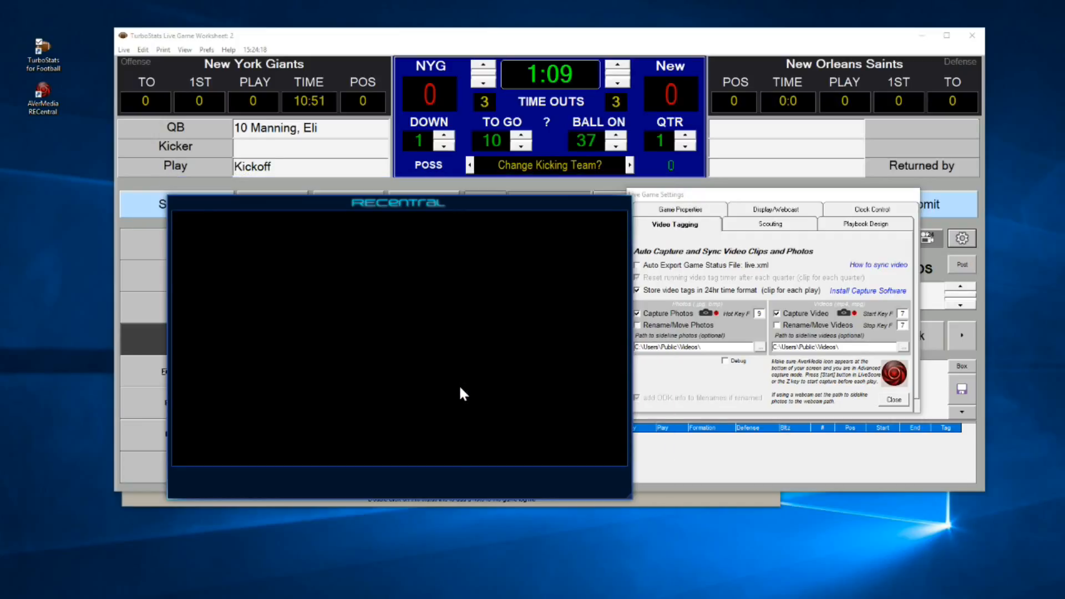
{"action": "left_click_drag", "start_coordinate": [522, 210], "coordinate": [474, 263]}
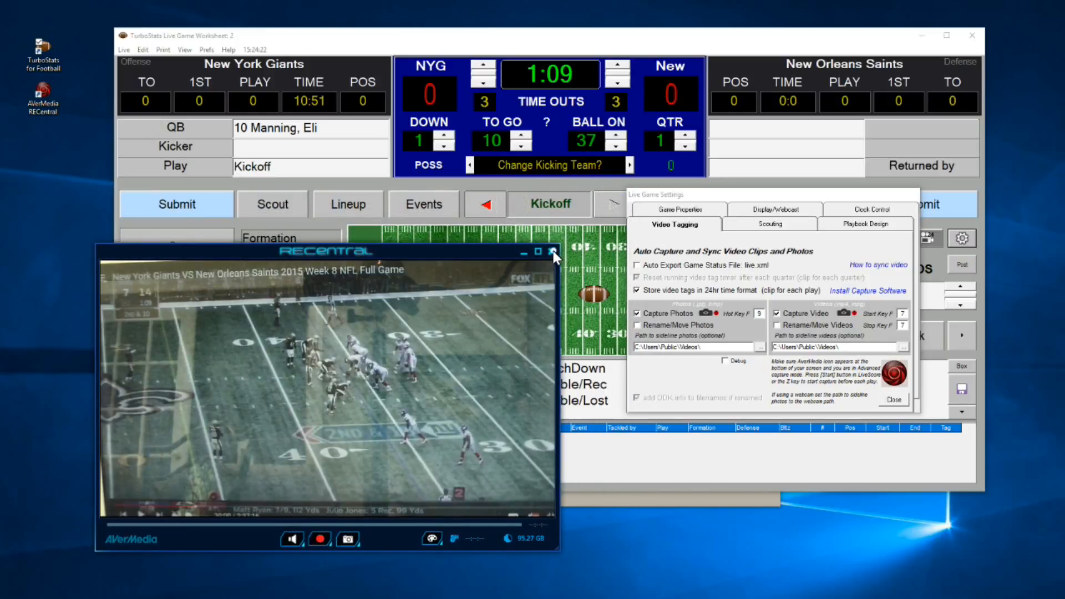
{"action": "left_click", "coordinate": [552, 253]}
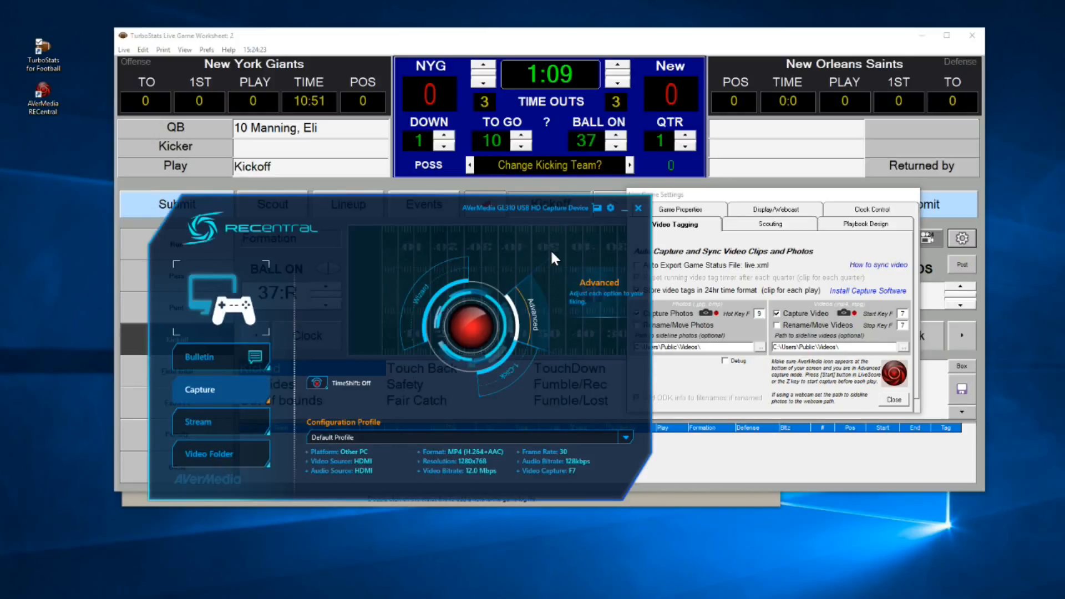
- Check the save location in RECentral's general settings and browse to the Public Videos folder under C:\Users\Public in File Explorer
{"action": "left_click", "coordinate": [611, 208]}
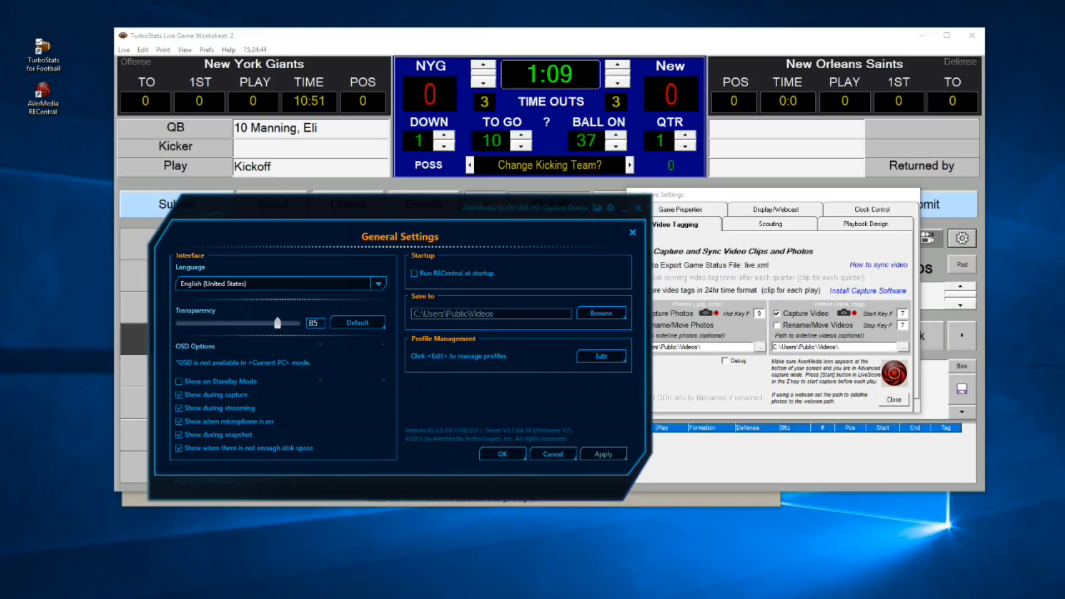
{"action": "key", "text": "alt+Tab"}
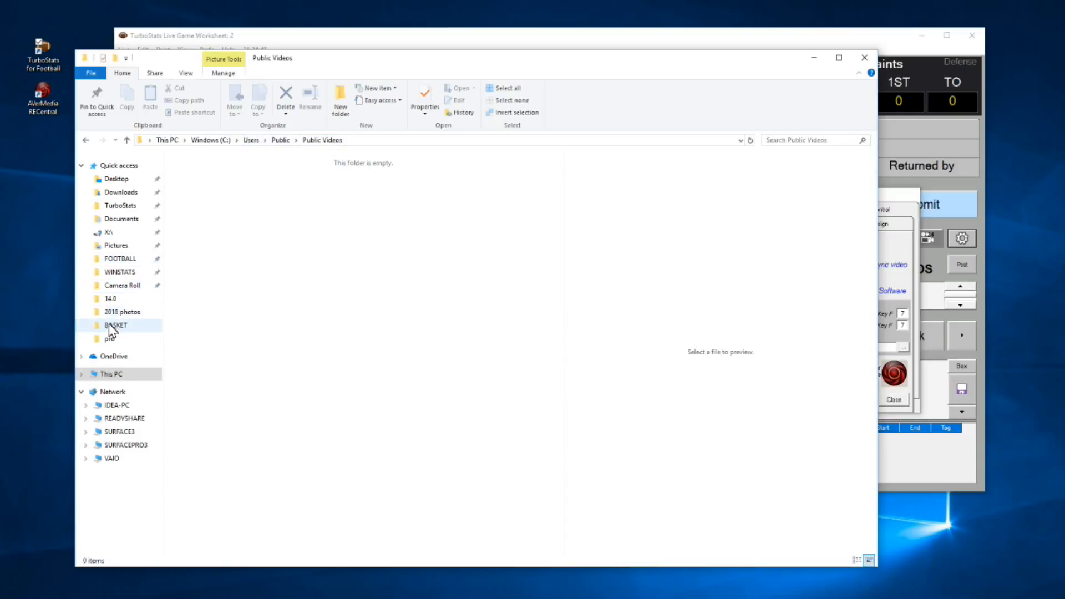
{"action": "left_click", "coordinate": [116, 380]}
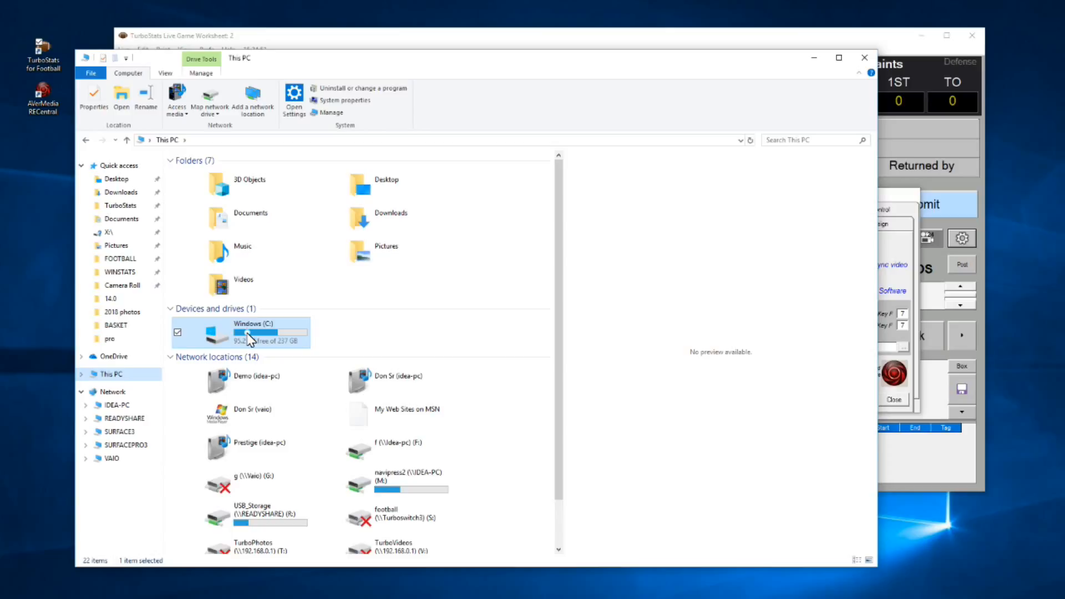
{"action": "double_click", "coordinate": [247, 334]}
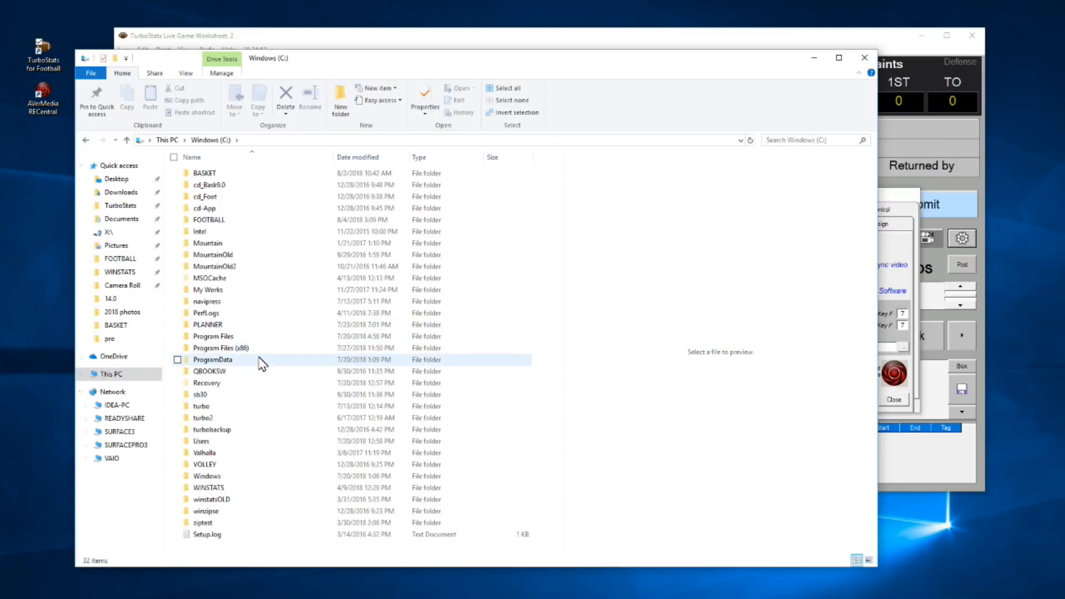
{"action": "double_click", "coordinate": [202, 441]}
{"action": "double_click", "coordinate": [200, 244]}
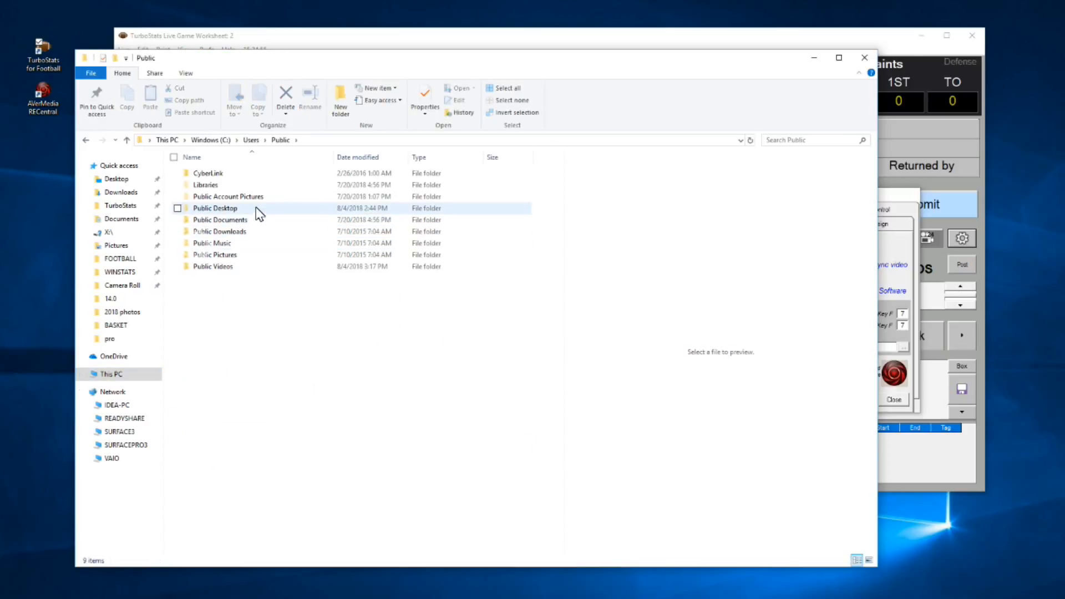
{"action": "double_click", "coordinate": [224, 269]}
{"action": "left_click_drag", "start_coordinate": [741, 59], "coordinate": [694, 84]}
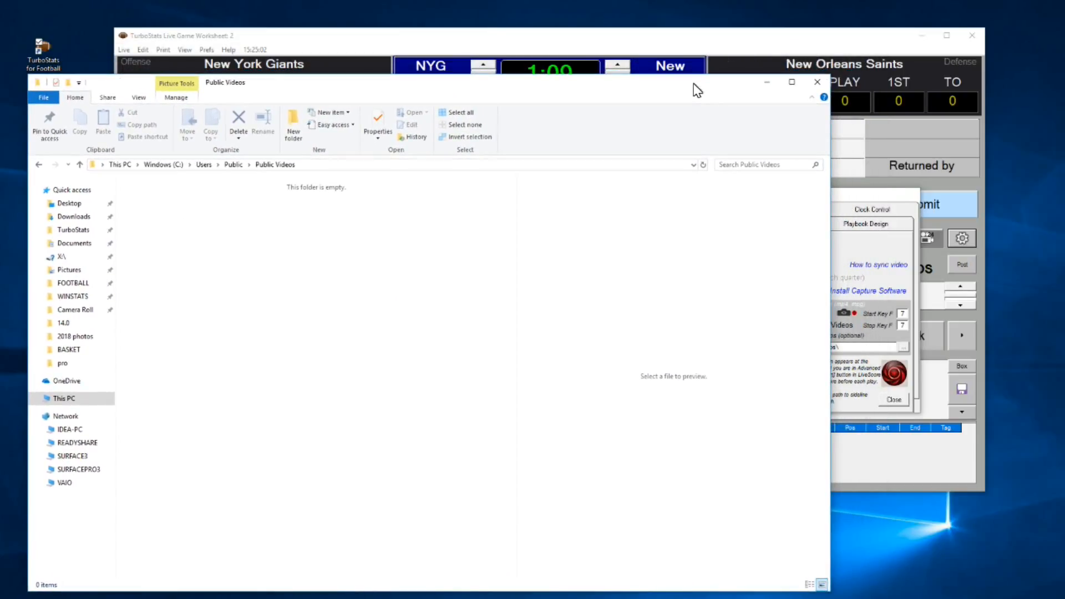
- Switch back to RECentral and accept the general settings
{"action": "key", "text": "alt+Tab"}
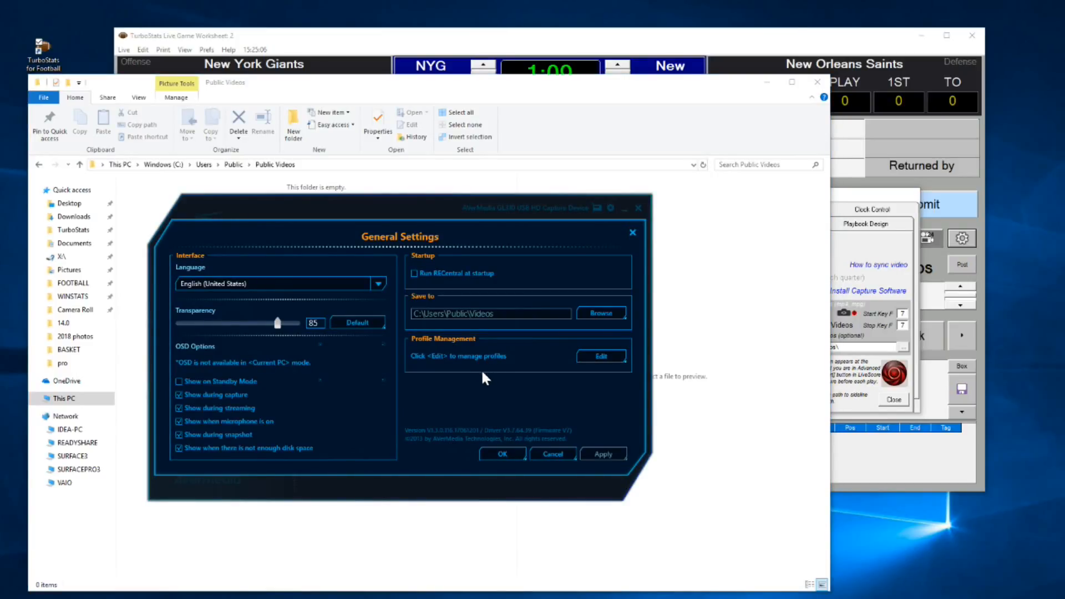
{"action": "left_click", "coordinate": [503, 454]}
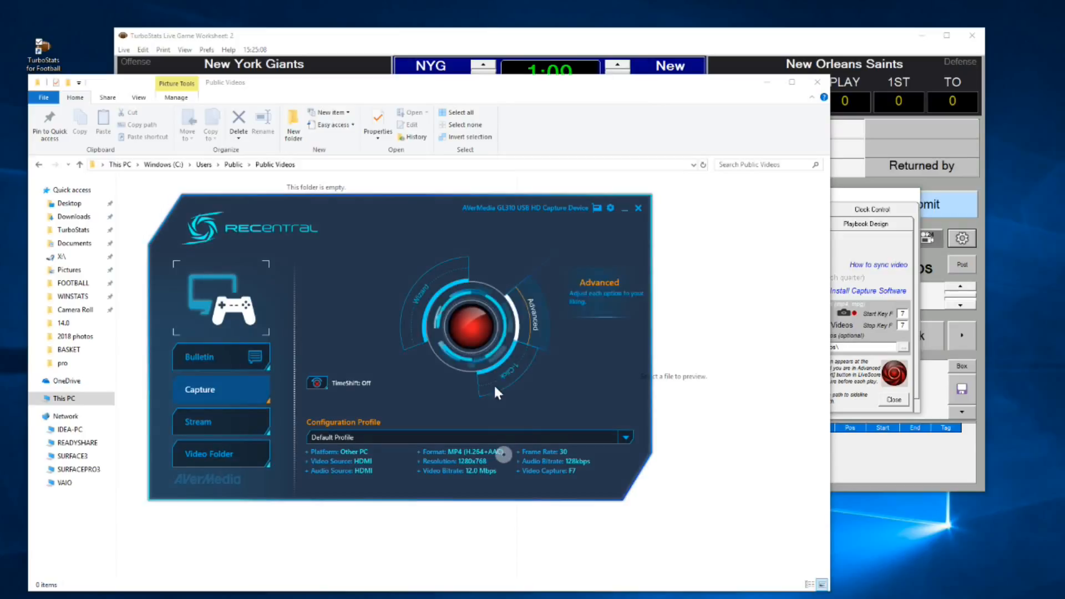
- Open the live capture preview in RECentral, take a snapshot, and check the Public Videos folder in File Explorer
{"action": "left_click", "coordinate": [475, 326]}
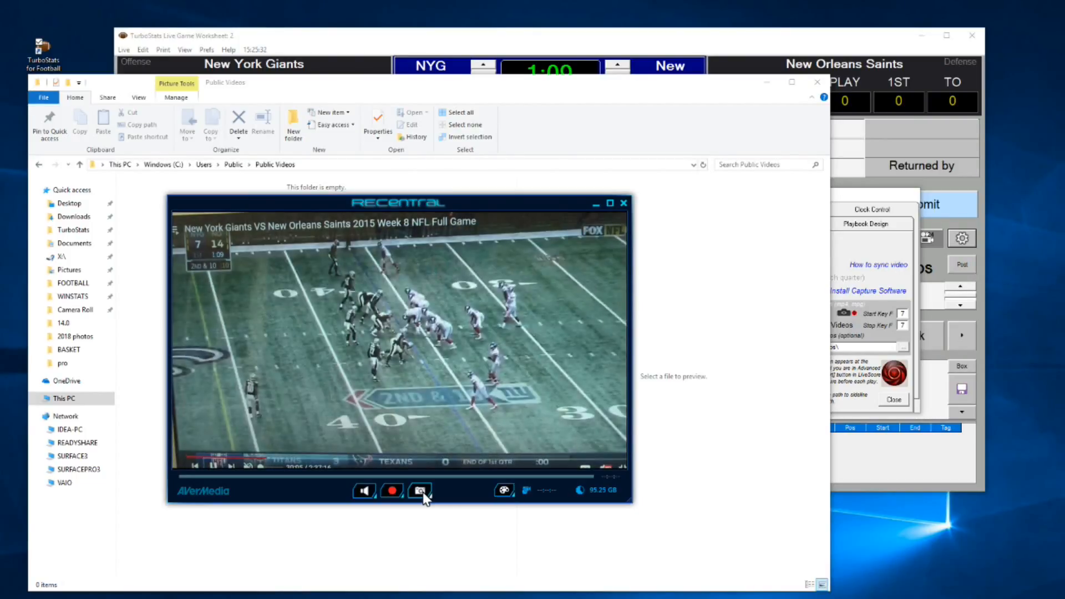
{"action": "left_click", "coordinate": [422, 493]}
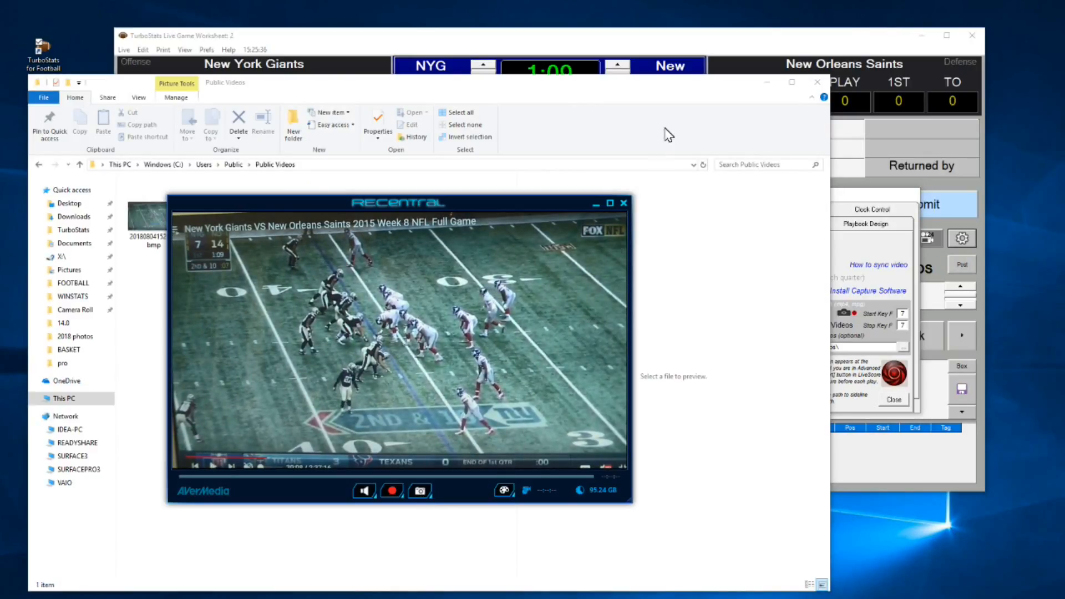
{"action": "left_click", "coordinate": [541, 85]}
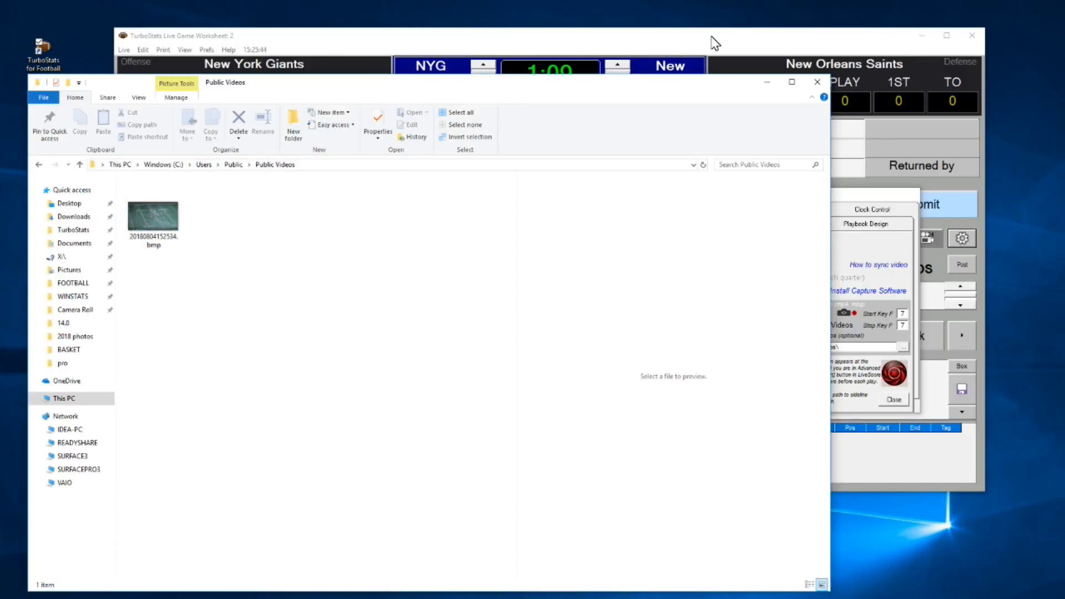
- Switch back to the TurboStats video tagging settings and set the sideline photos path by choosing 20180804152534.bmp in C:\Users\Public\Public Videos
{"action": "left_click", "coordinate": [852, 194]}
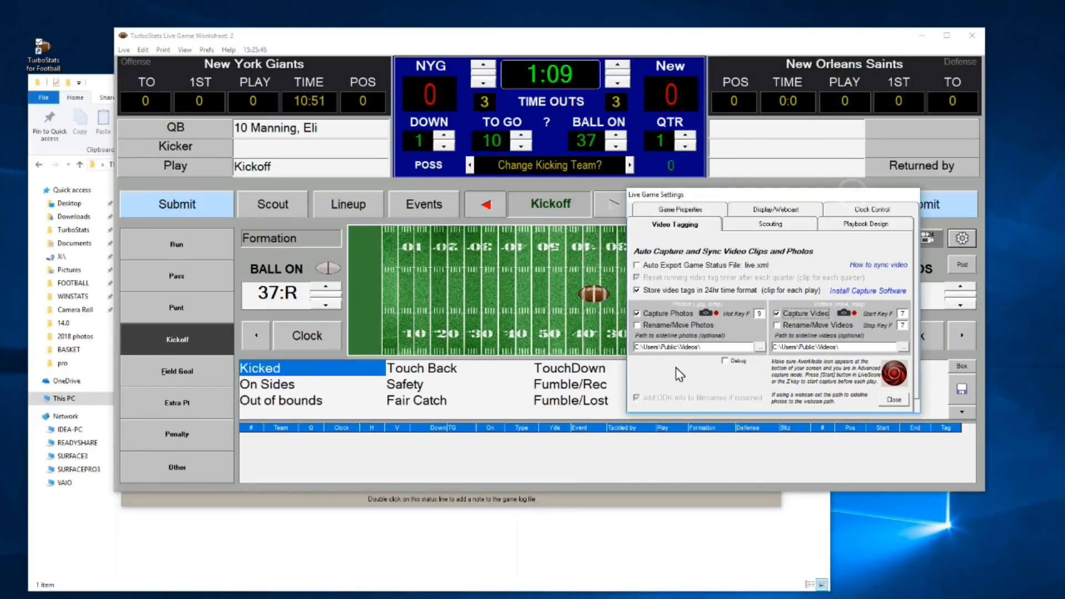
{"action": "left_click", "coordinate": [760, 347]}
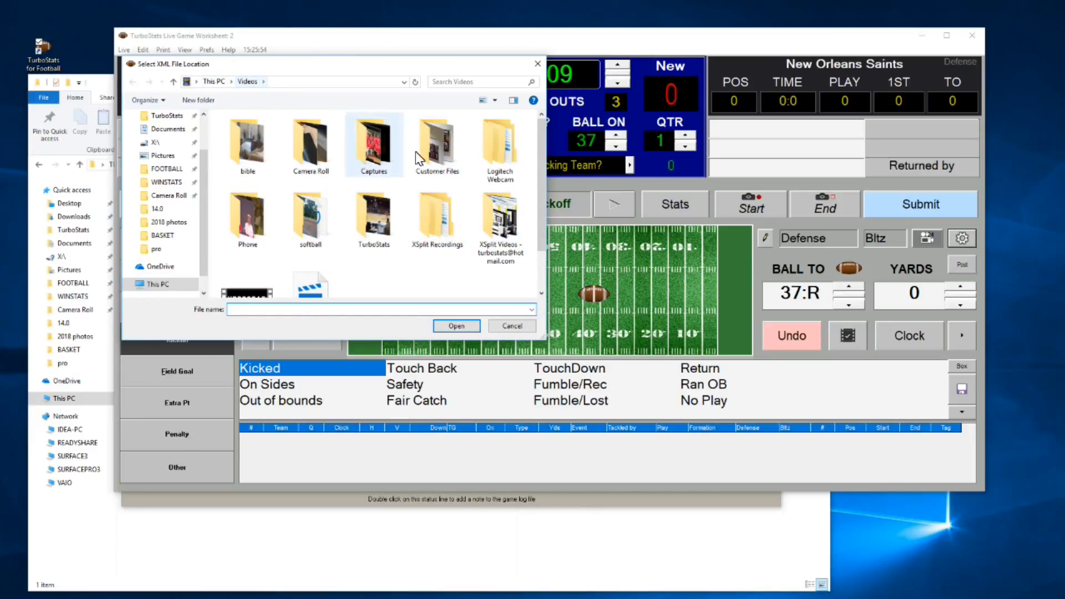
{"action": "left_click", "coordinate": [164, 285]}
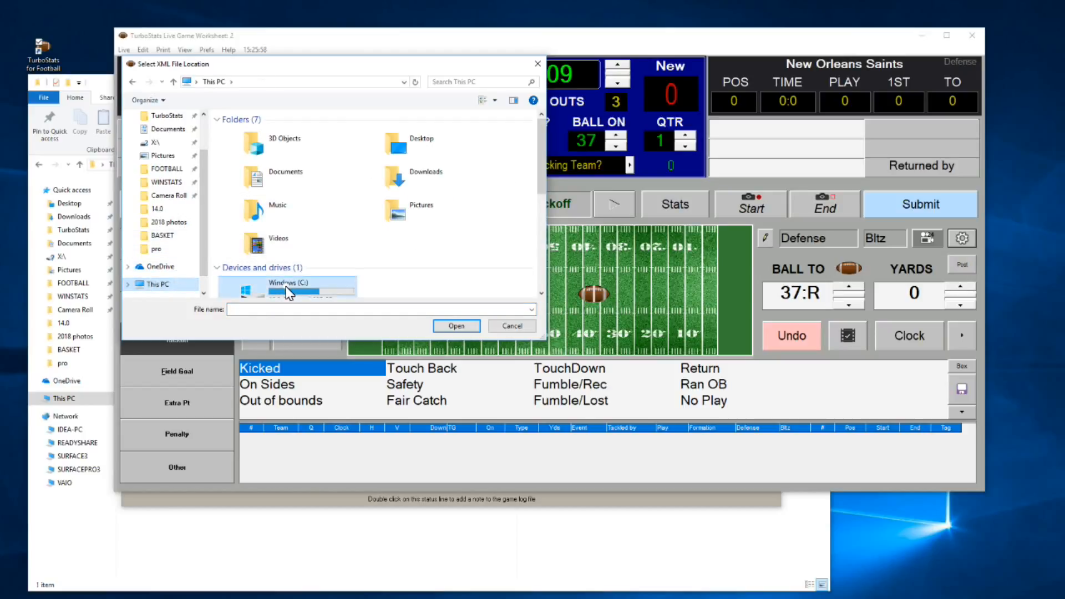
{"action": "double_click", "coordinate": [280, 280]}
{"action": "left_click_drag", "start_coordinate": [542, 147], "coordinate": [543, 225]}
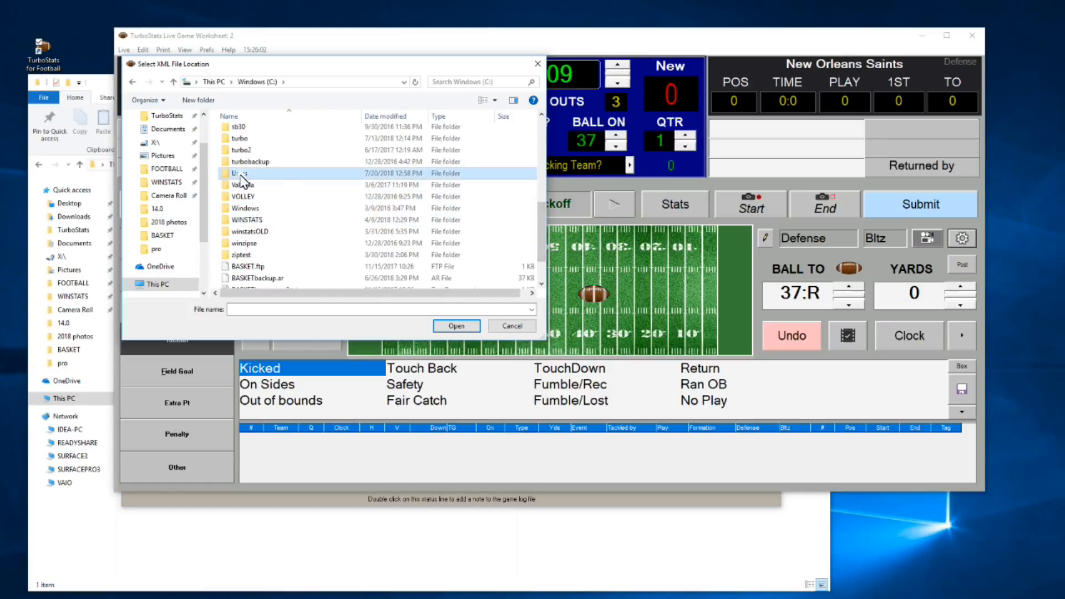
{"action": "double_click", "coordinate": [260, 188]}
{"action": "double_click", "coordinate": [256, 203]}
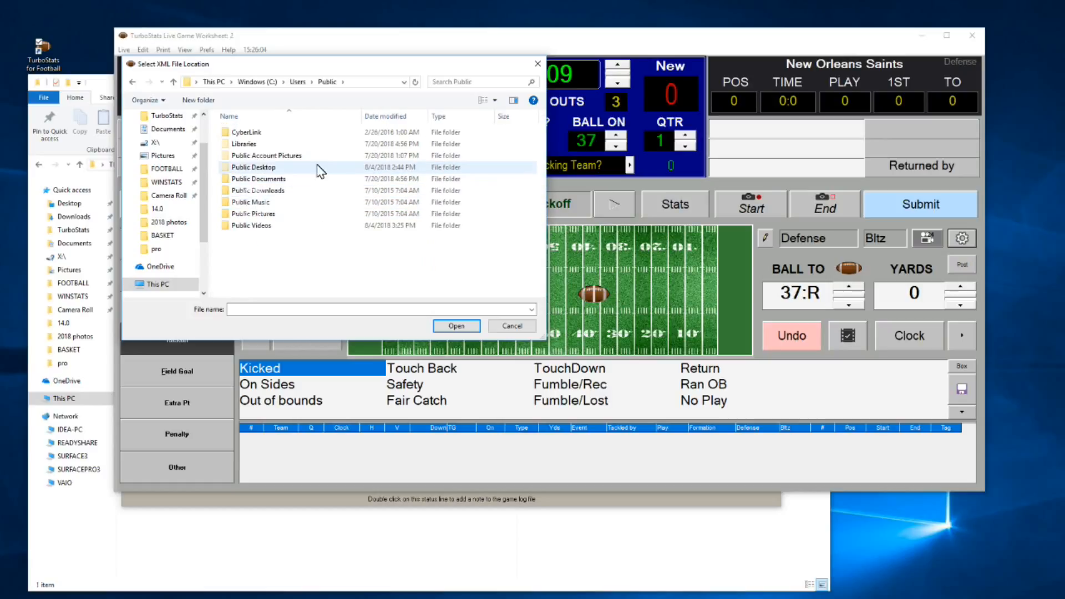
{"action": "double_click", "coordinate": [260, 225]}
{"action": "left_click", "coordinate": [246, 136]}
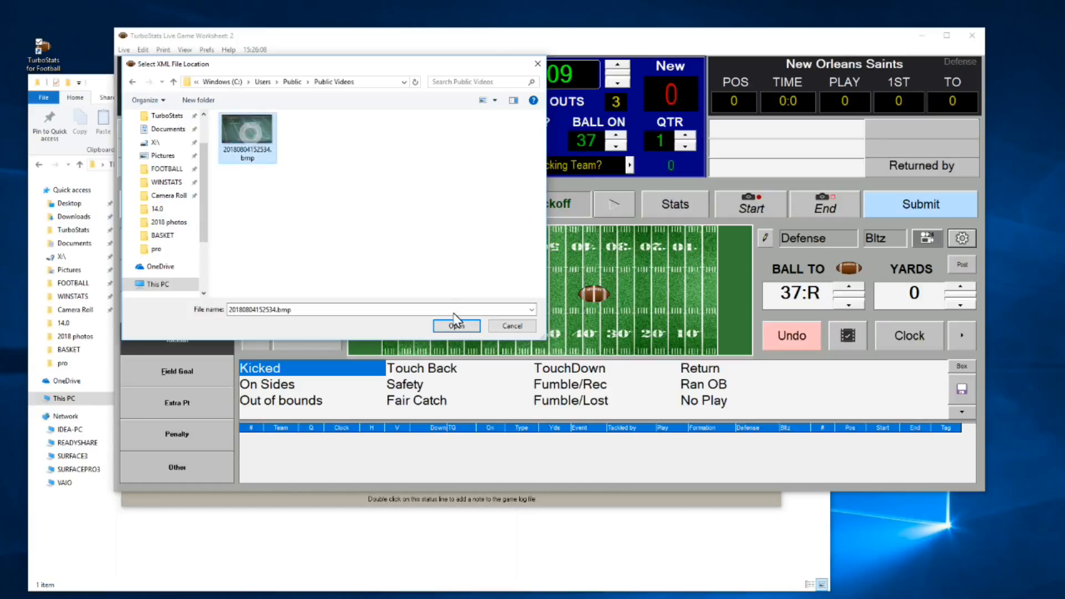
{"action": "left_click", "coordinate": [457, 325]}
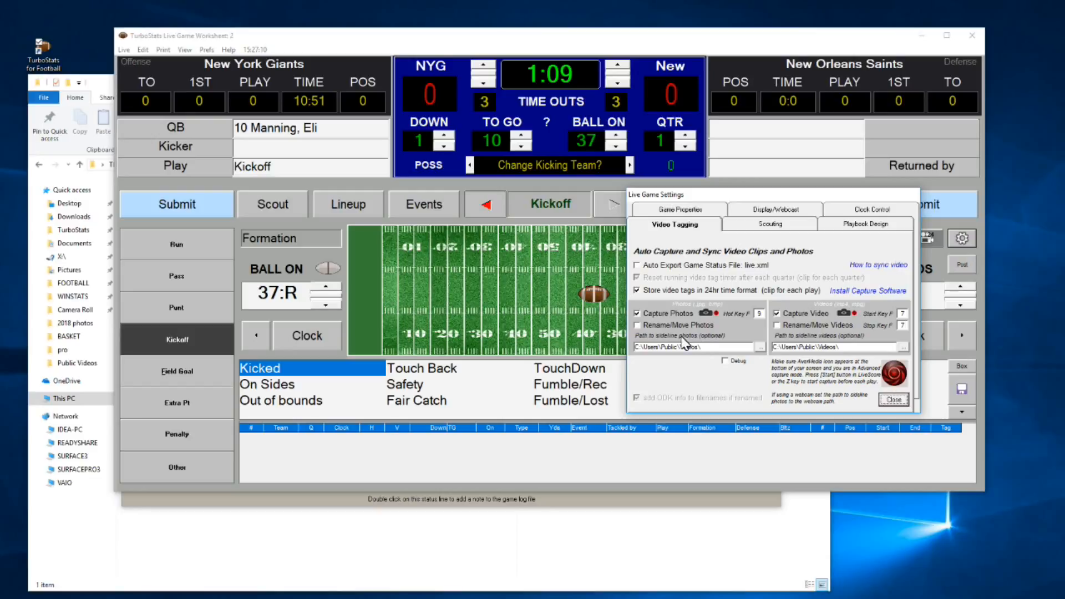
- Enable renaming and moving of photos and videos, choosing the recording file in C:\FOOTBALL\Videos to set the destination folder
{"action": "left_click", "coordinate": [637, 326]}
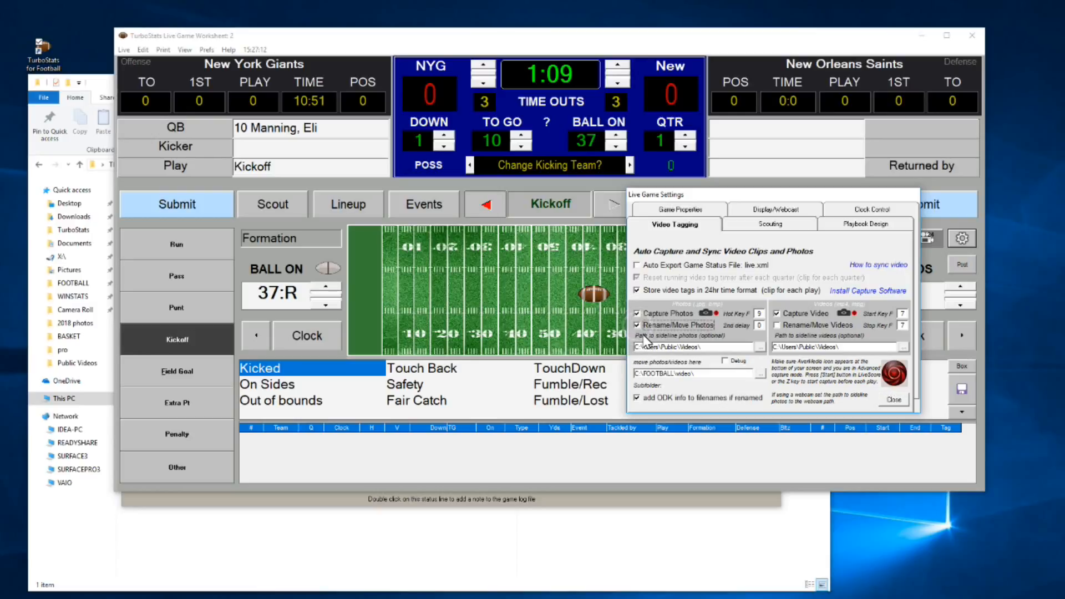
{"action": "left_click", "coordinate": [778, 326]}
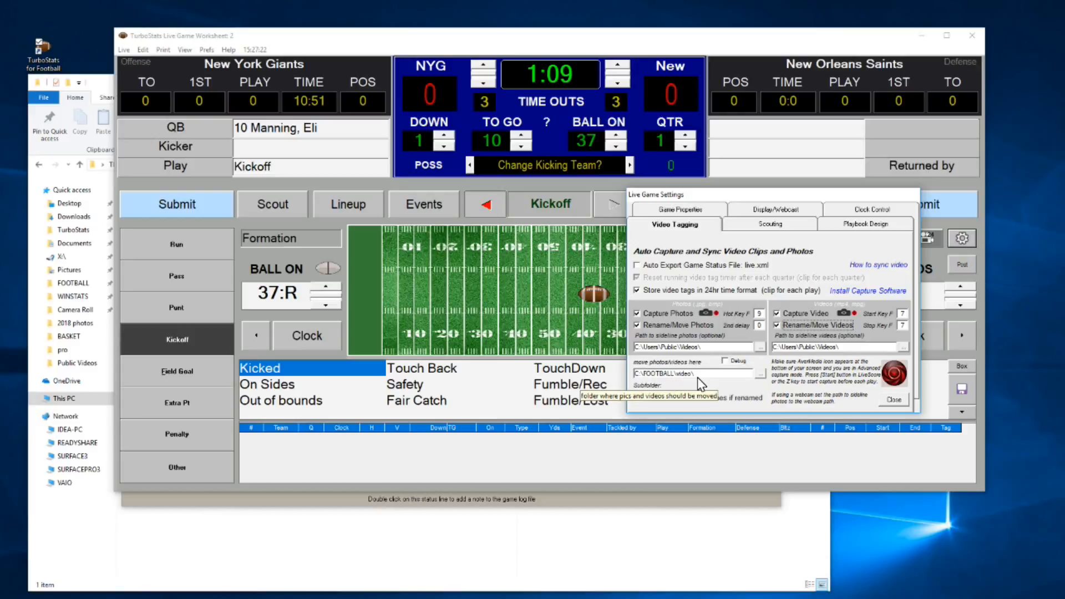
{"action": "left_click", "coordinate": [762, 375]}
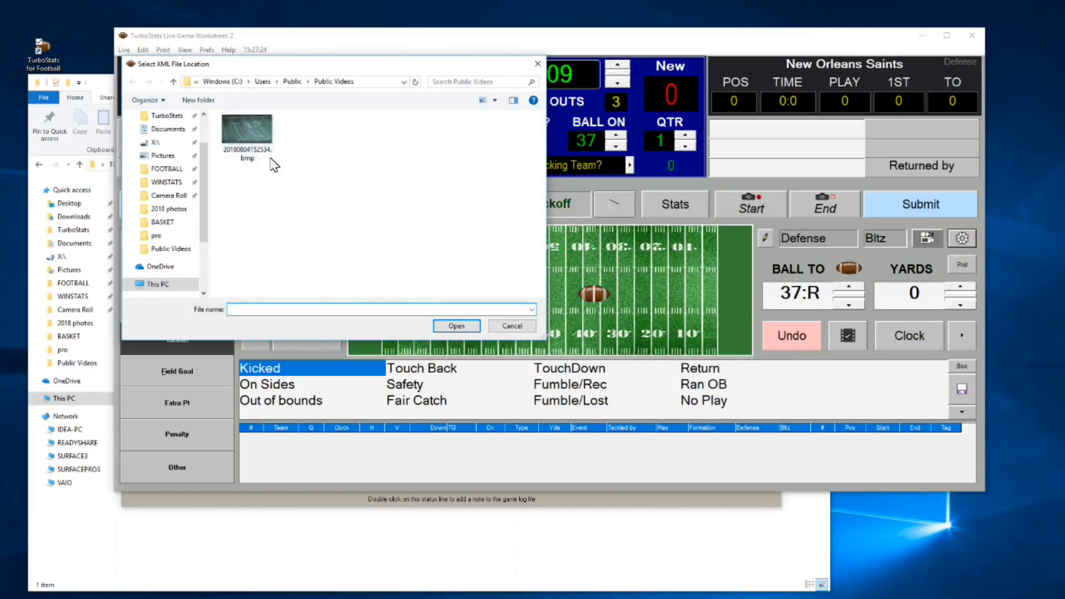
{"action": "left_click", "coordinate": [166, 169]}
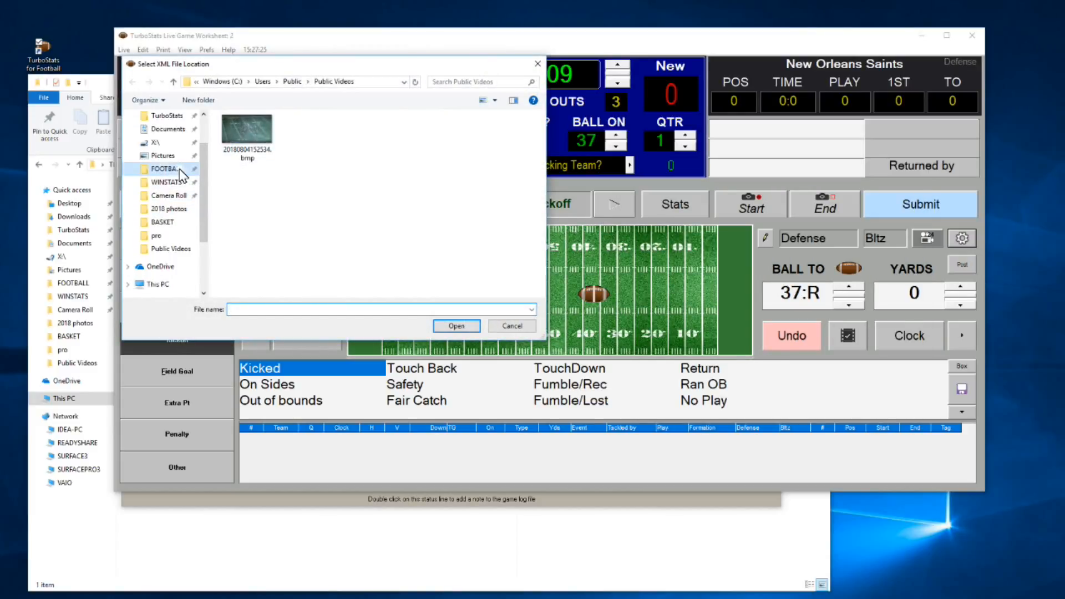
{"action": "left_click", "coordinate": [248, 206]}
{"action": "double_click", "coordinate": [248, 206]}
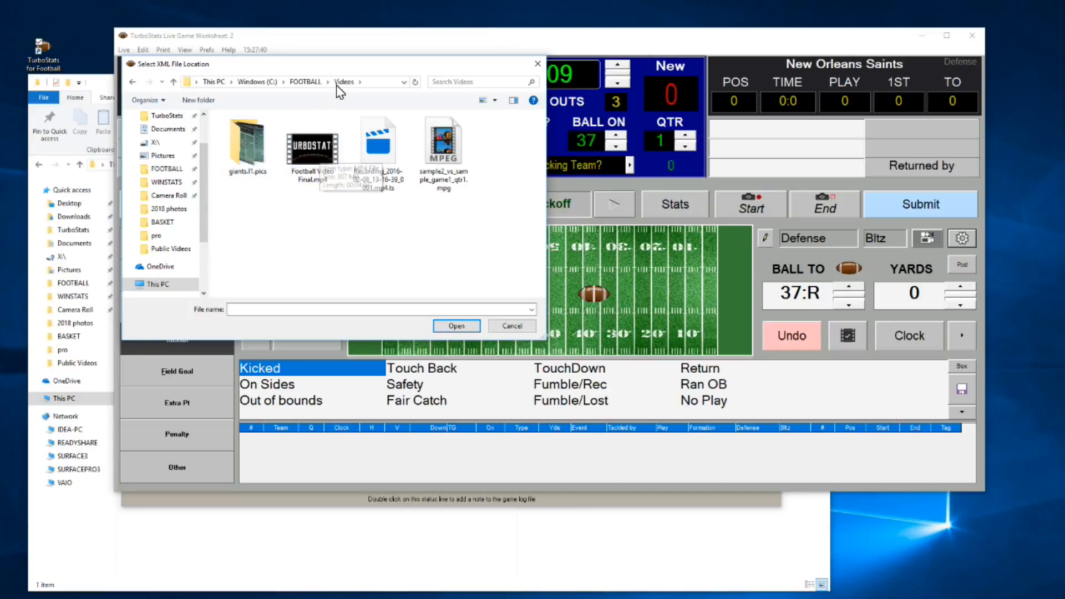
{"action": "left_click", "coordinate": [379, 150]}
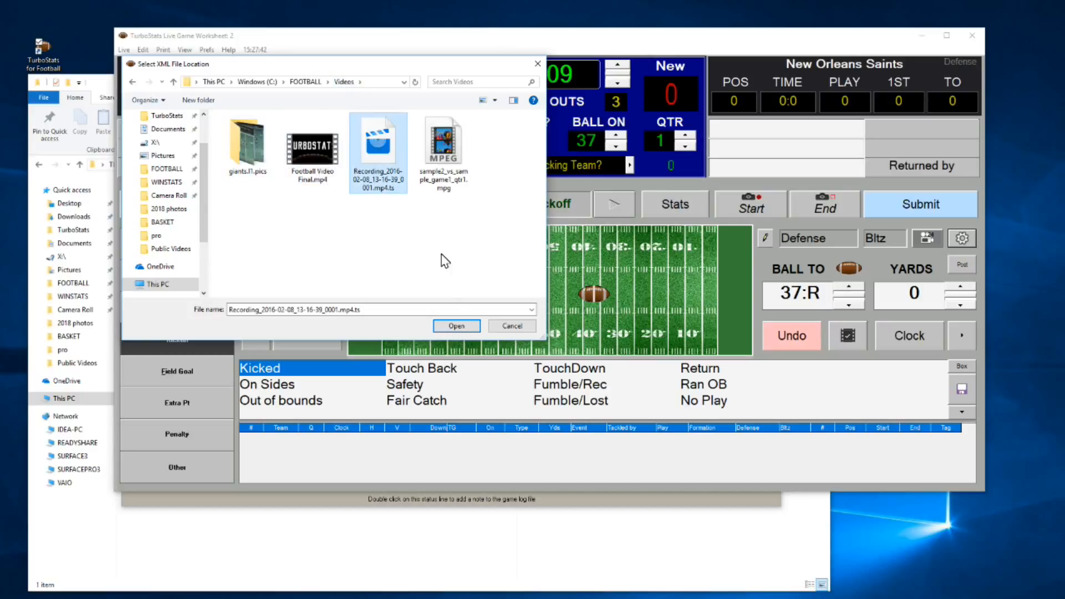
{"action": "left_click", "coordinate": [456, 326]}
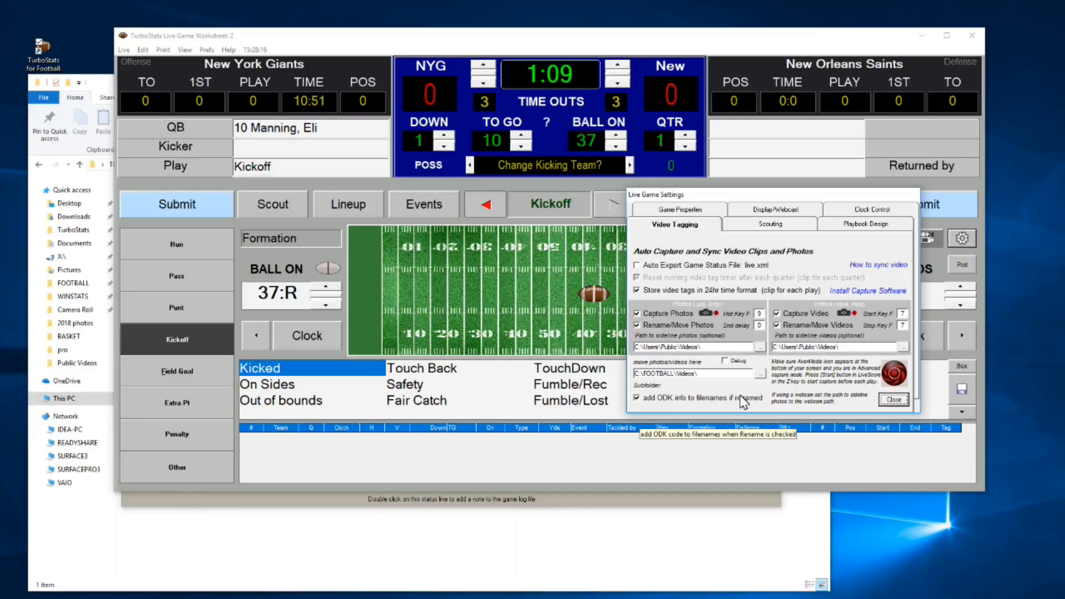
- Turn off Capture Video, set the photo capture hot key to F9, and close the live game settings
{"action": "left_click", "coordinate": [777, 314]}
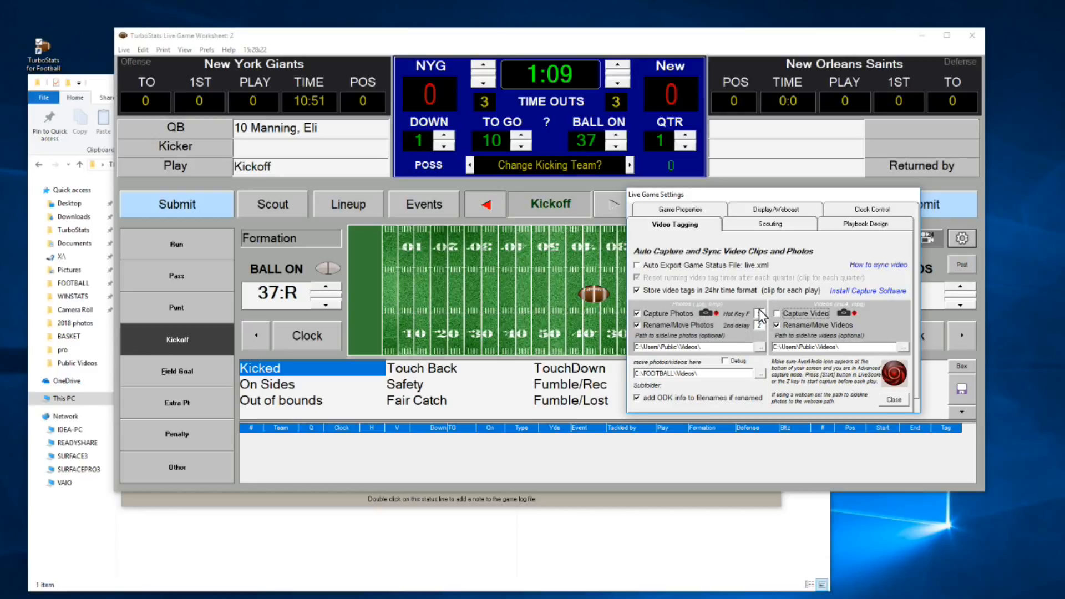
{"action": "left_click", "coordinate": [759, 314]}
{"action": "type", "text": "9"}
{"action": "left_click", "coordinate": [891, 400]}
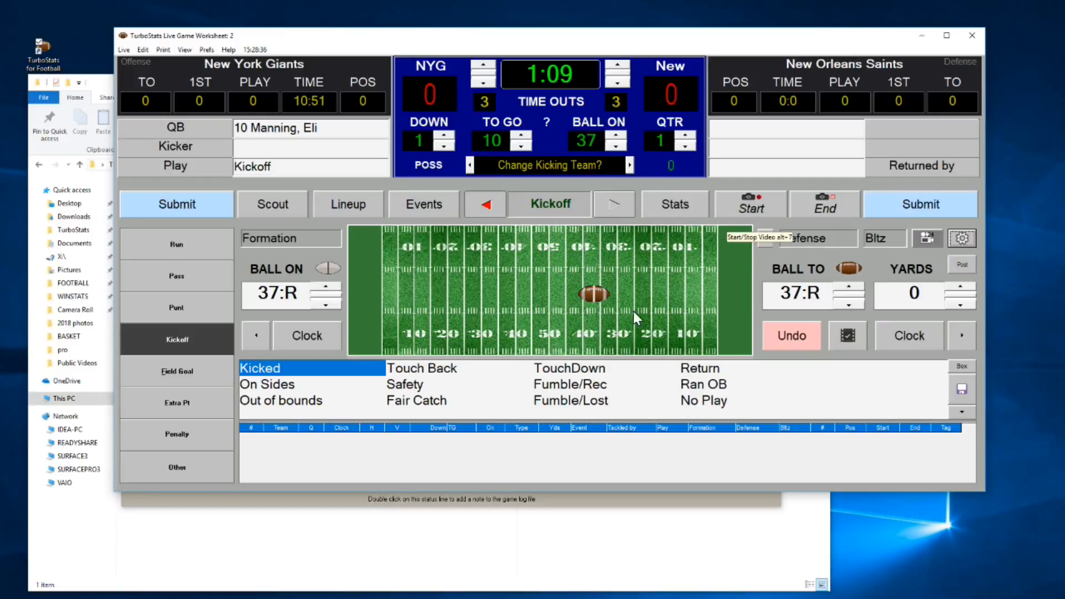
- Move the RECentral preview to the lower left of the worksheet and start photo capture for the play
{"action": "left_click", "coordinate": [752, 207]}
{"action": "left_click_drag", "start_coordinate": [428, 201], "coordinate": [322, 285]}
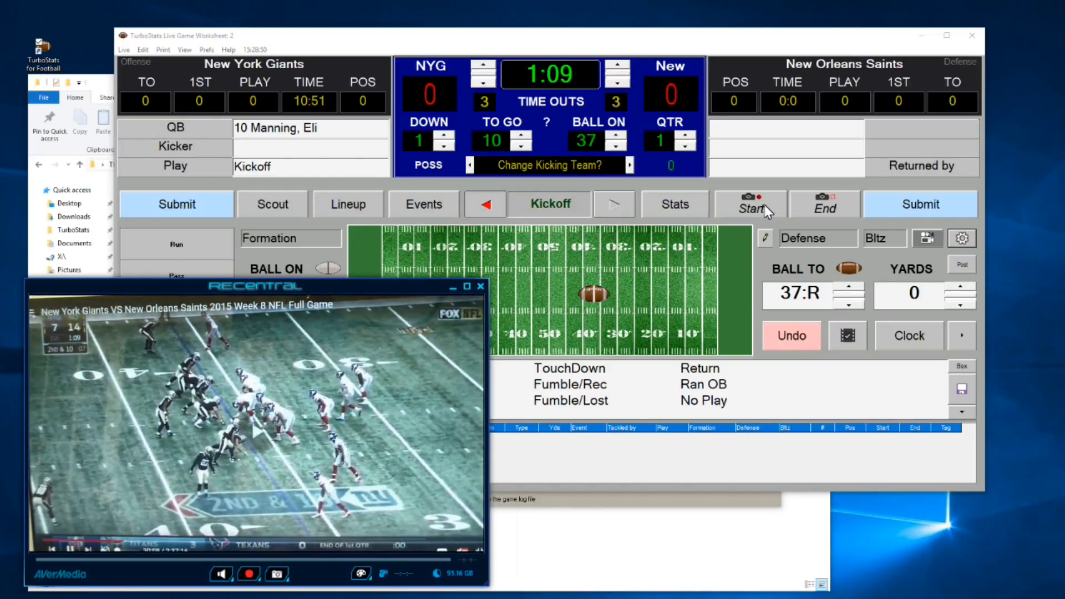
{"action": "left_click", "coordinate": [766, 210]}
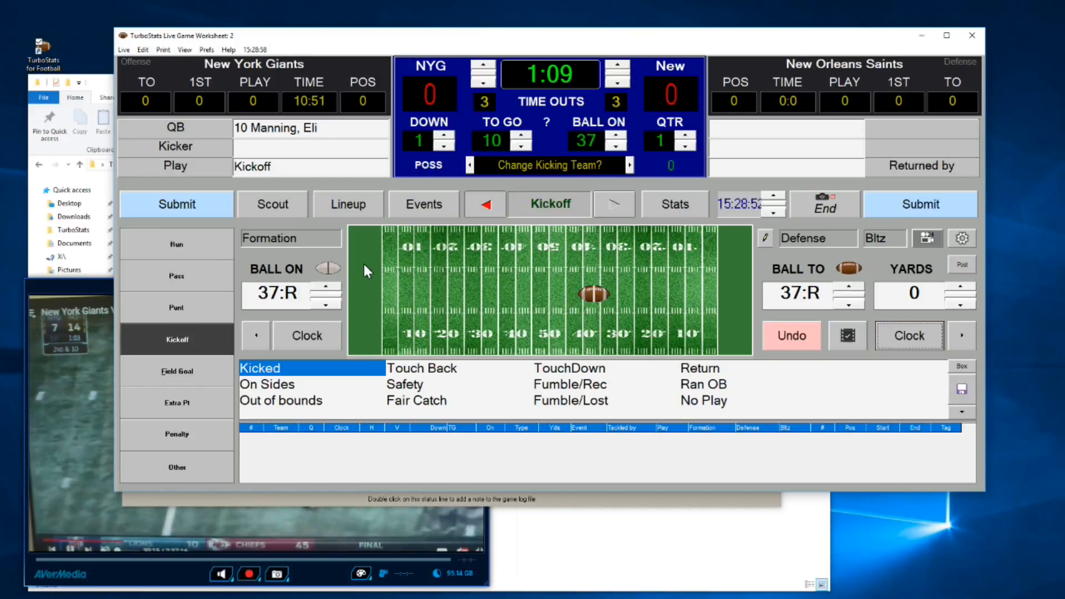
- Review the play in the RECentral preview, and enter a run with number 26 as ball carrier and number 27 as tackler
{"action": "left_click", "coordinate": [103, 288]}
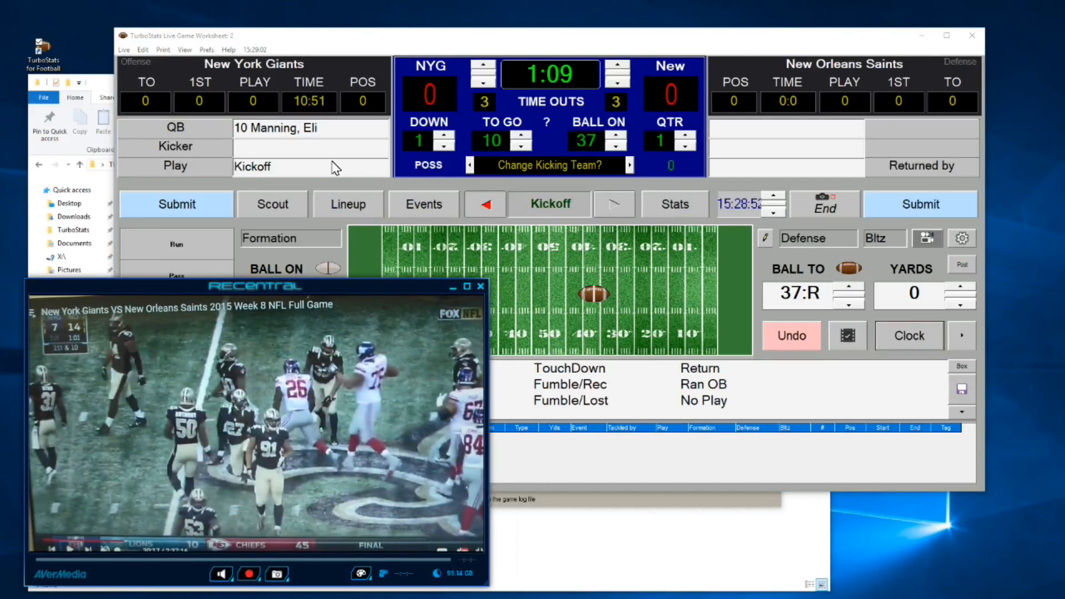
{"action": "left_click", "coordinate": [184, 248]}
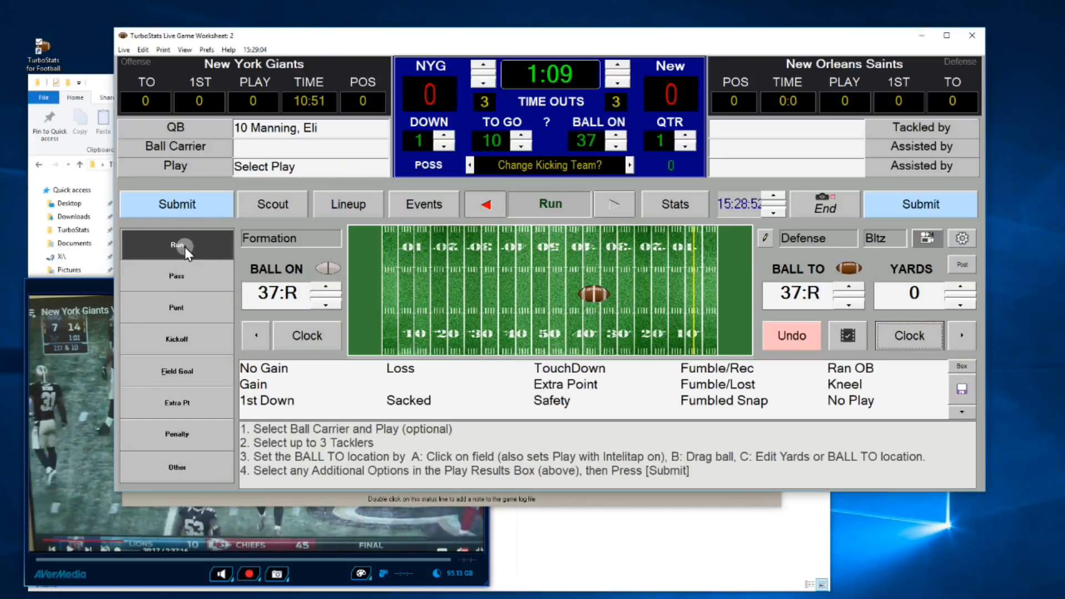
{"action": "left_click", "coordinate": [280, 151]}
{"action": "left_click", "coordinate": [236, 249]}
{"action": "left_click", "coordinate": [288, 211]}
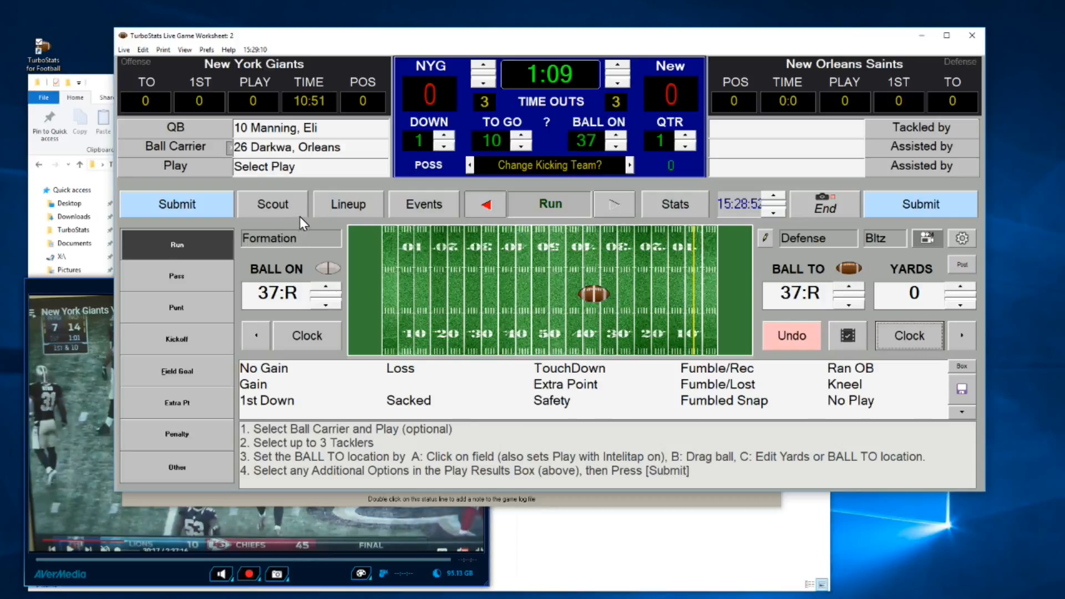
{"action": "left_click", "coordinate": [779, 130]}
{"action": "left_click", "coordinate": [815, 230]}
{"action": "left_click", "coordinate": [771, 161]}
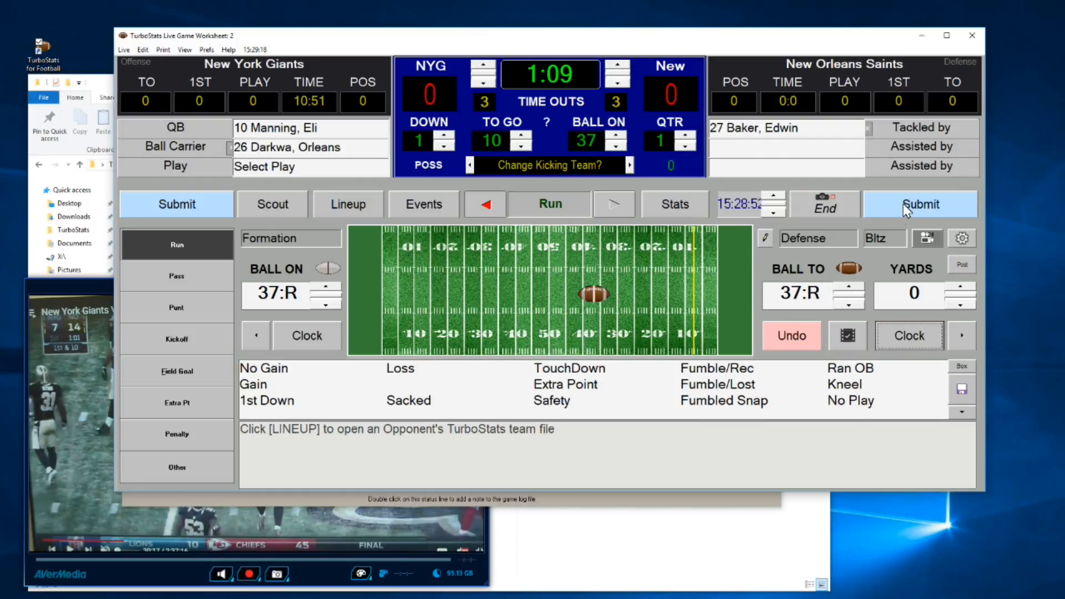
- Spot the ball at 44:R for a 7-yard gain on the run and submit the play
{"action": "left_click", "coordinate": [572, 280]}
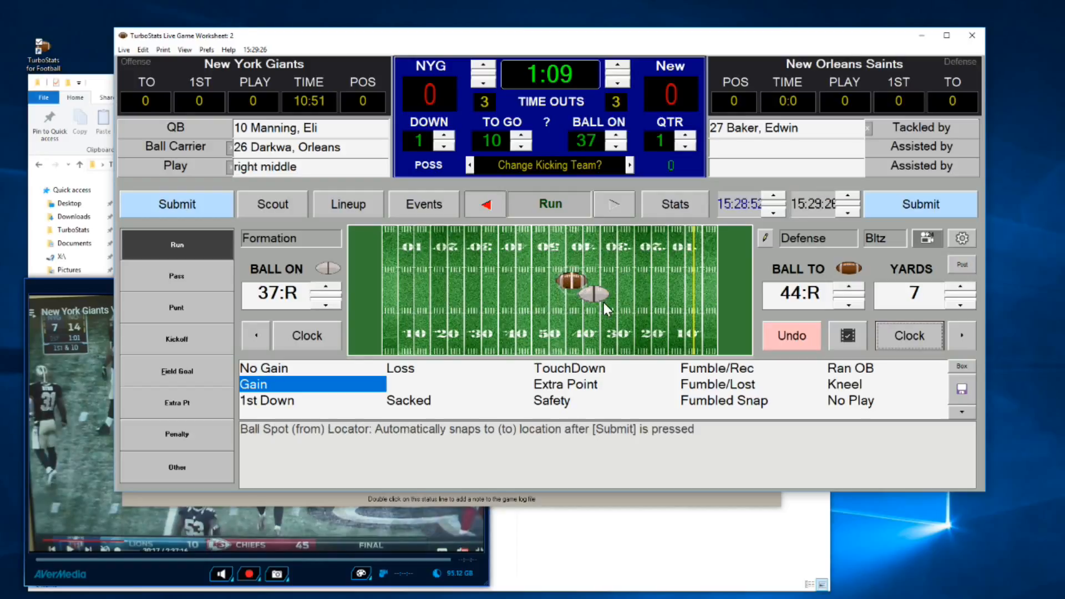
{"action": "left_click", "coordinate": [960, 304]}
{"action": "left_click", "coordinate": [960, 288]}
{"action": "left_click", "coordinate": [961, 287]}
{"action": "left_click", "coordinate": [959, 305]}
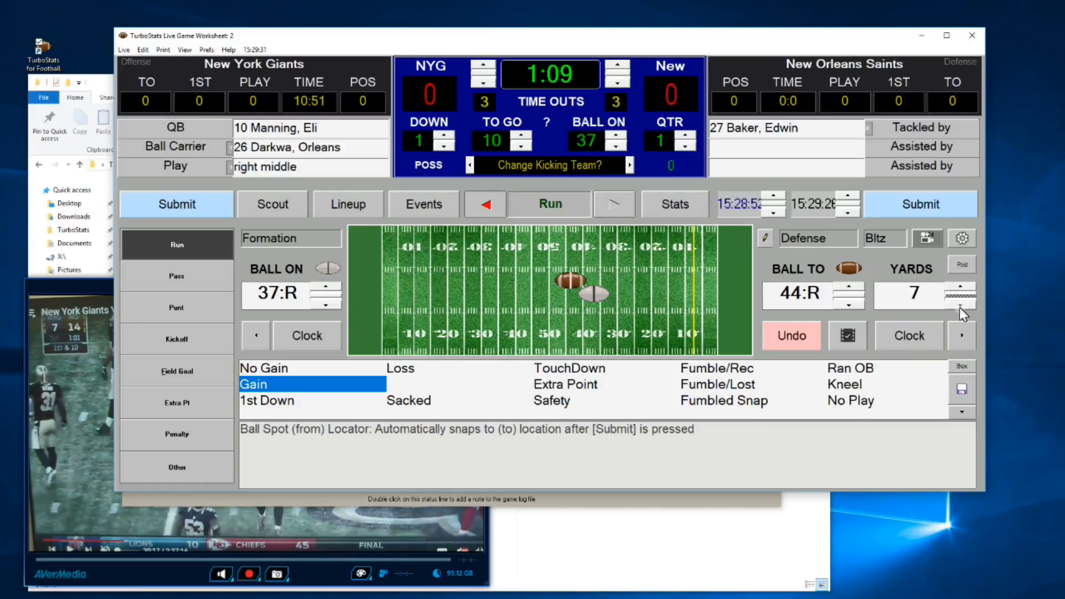
{"action": "left_click", "coordinate": [927, 204]}
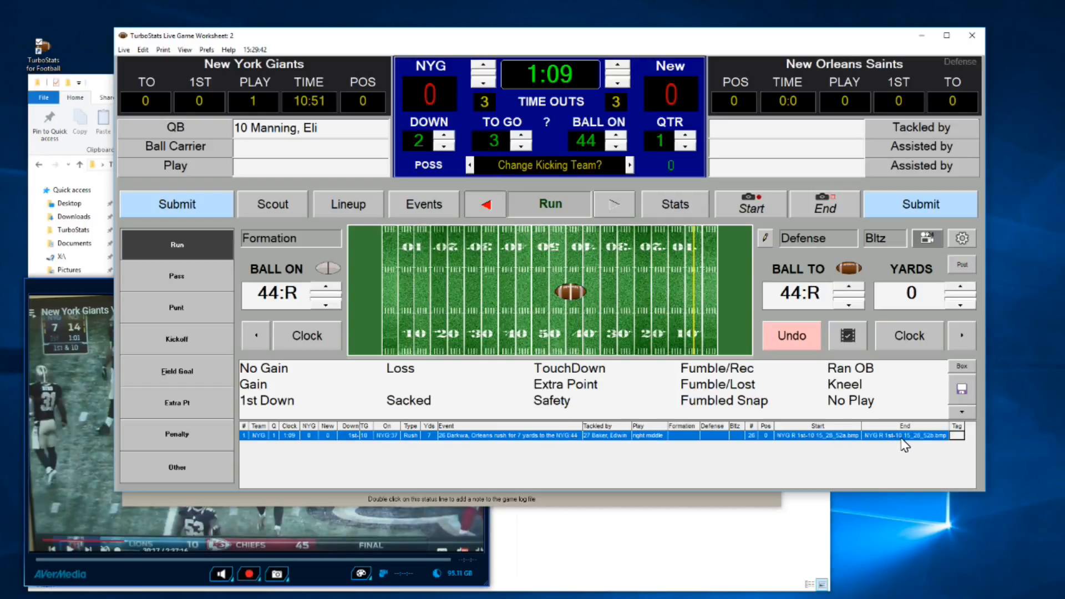
- View the start and end photos linked to the submitted run in the play log, closing each image
{"action": "double_click", "coordinate": [845, 436]}
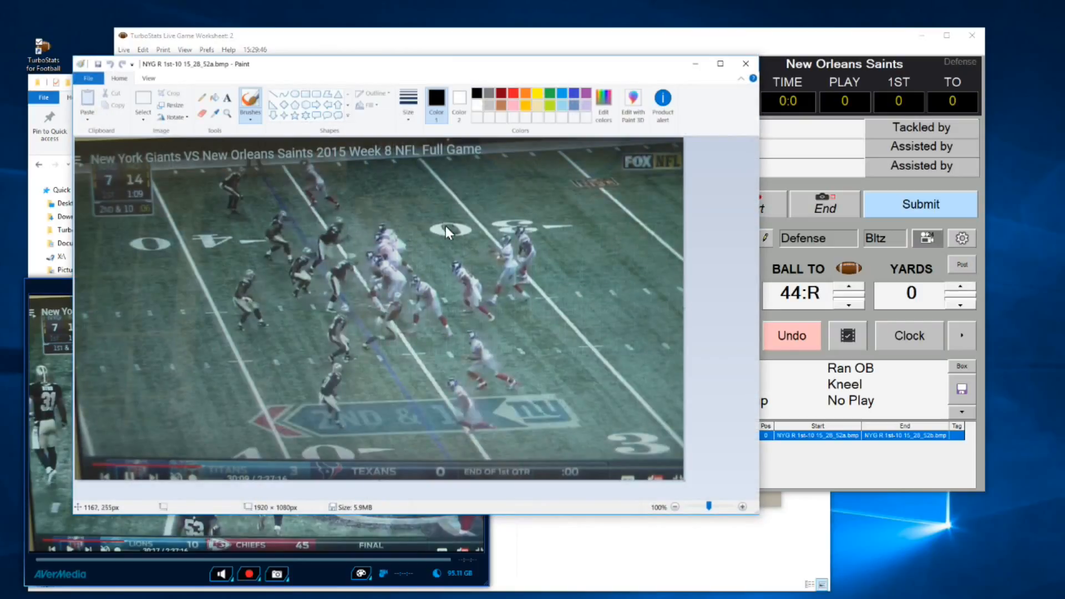
{"action": "left_click", "coordinate": [747, 66]}
{"action": "double_click", "coordinate": [903, 436]}
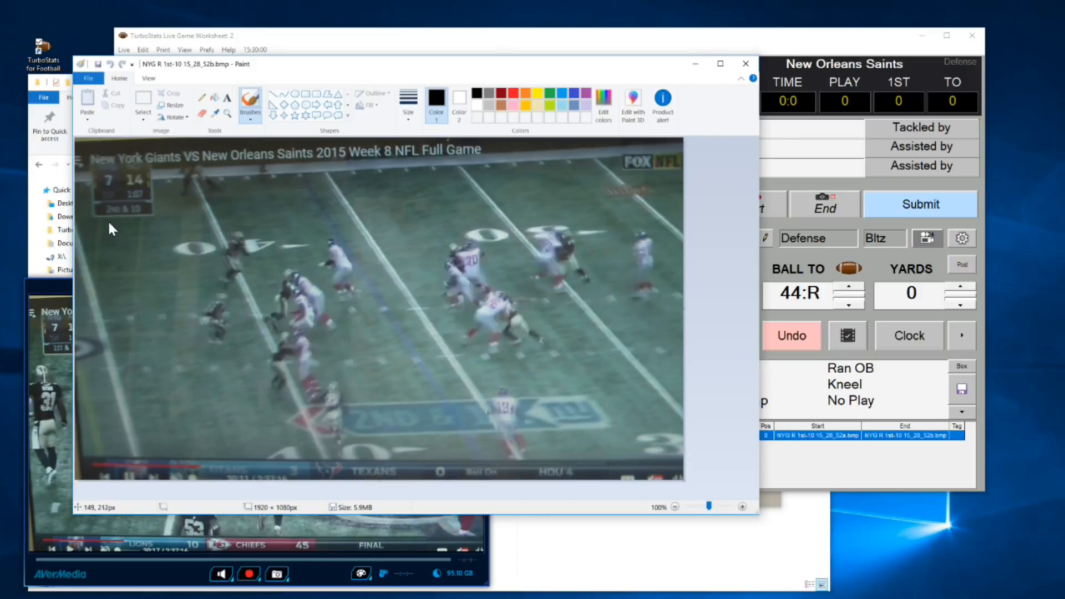
{"action": "left_click", "coordinate": [744, 64]}
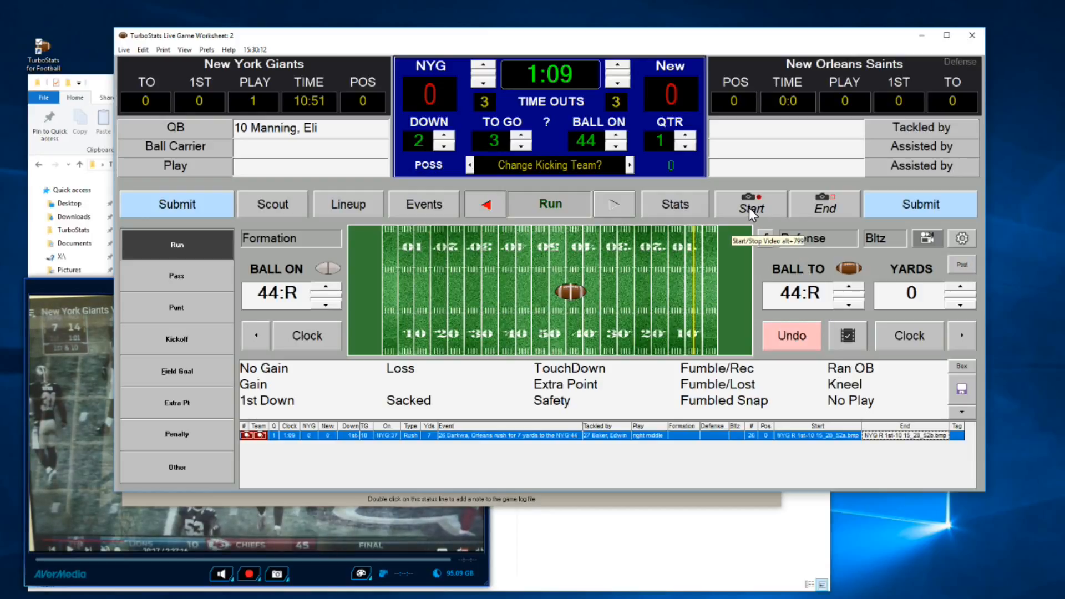
- Check the RECentral preview, then re-enable Capture Video in the TurboStats live game settings, acknowledge the notice, and close them
{"action": "left_click", "coordinate": [97, 287]}
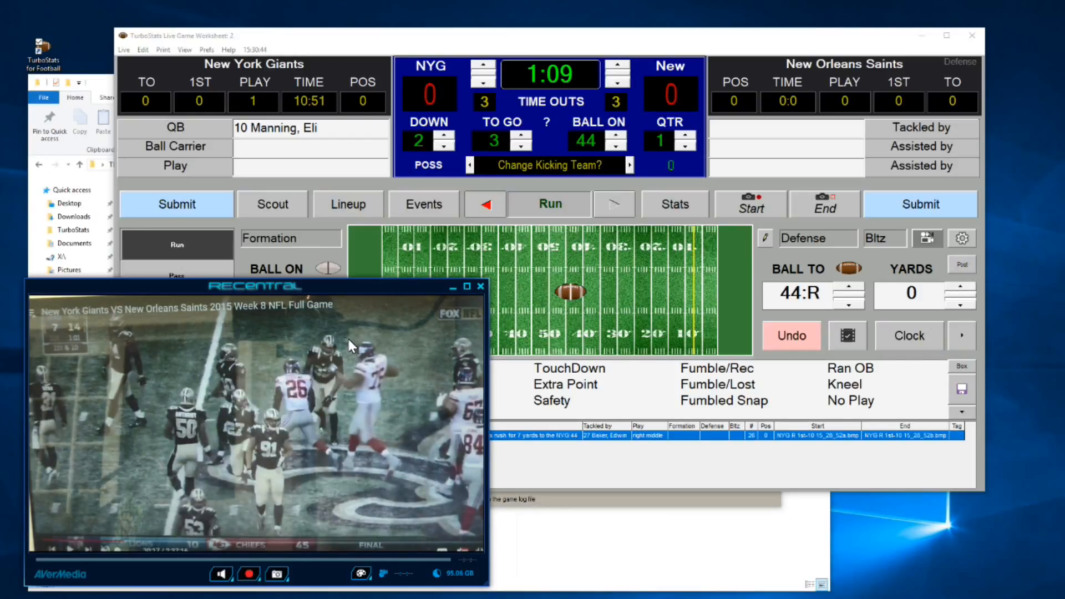
{"action": "left_click", "coordinate": [964, 238]}
{"action": "left_click", "coordinate": [777, 314]}
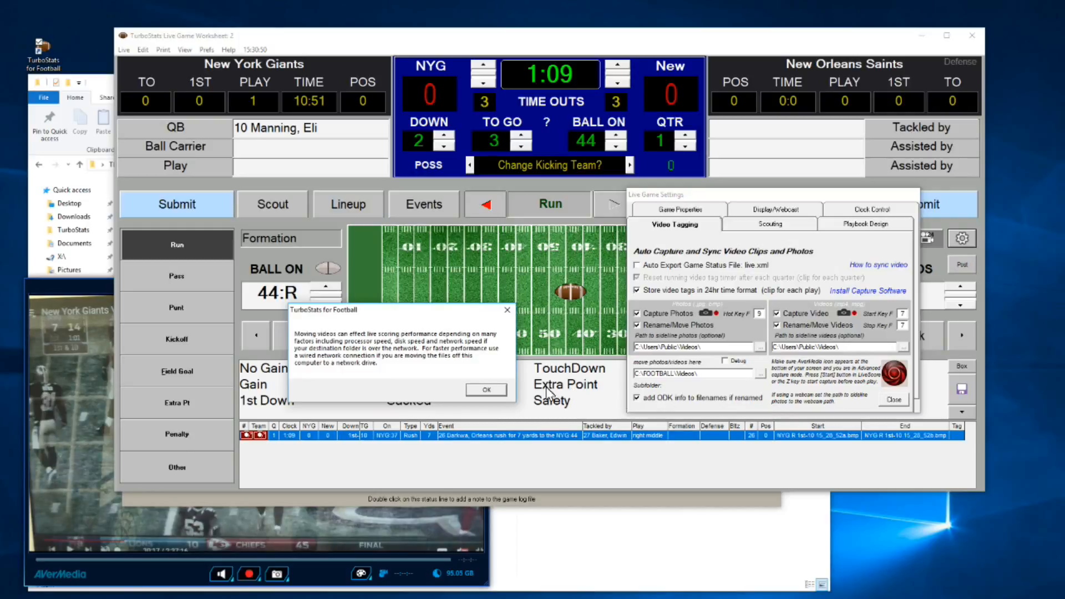
{"action": "left_click", "coordinate": [487, 390]}
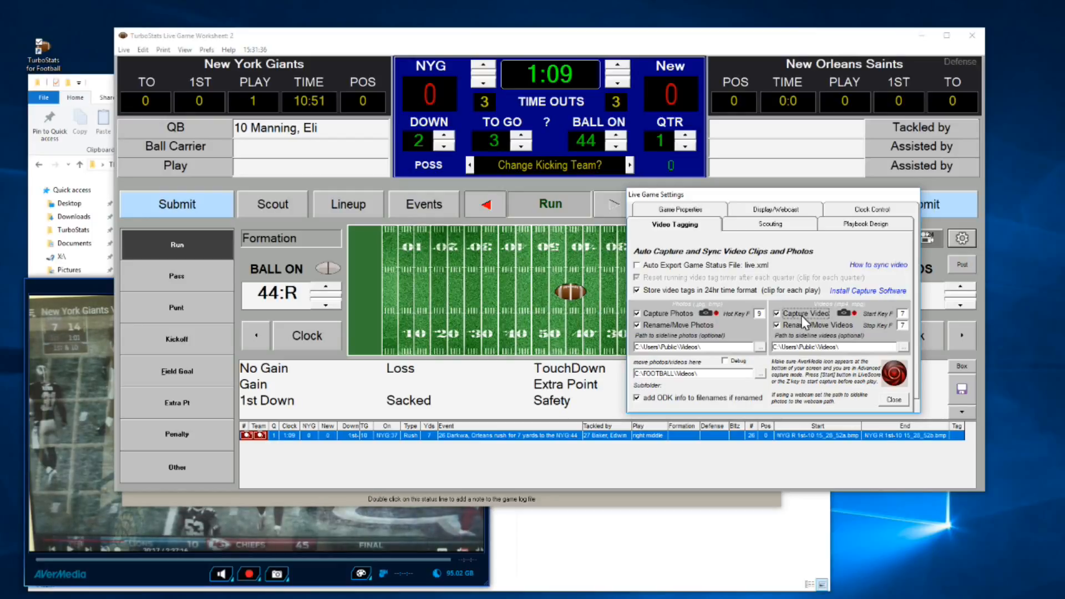
{"action": "left_click", "coordinate": [893, 400]}
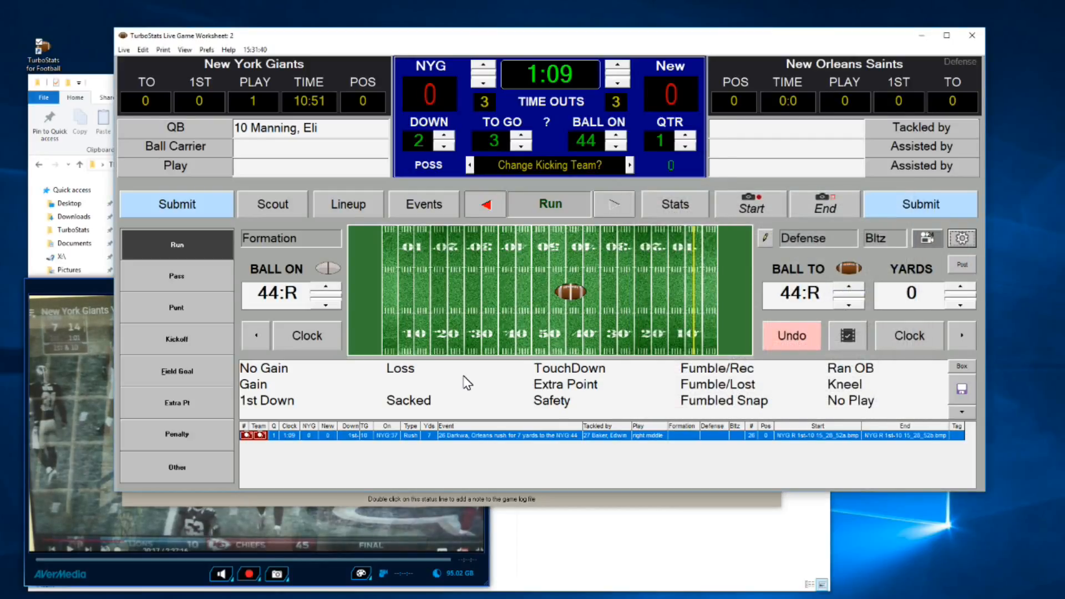
- Bring up the RECentral preview to watch the next play, and mark the start and end of its video clip
{"action": "left_click", "coordinate": [97, 283]}
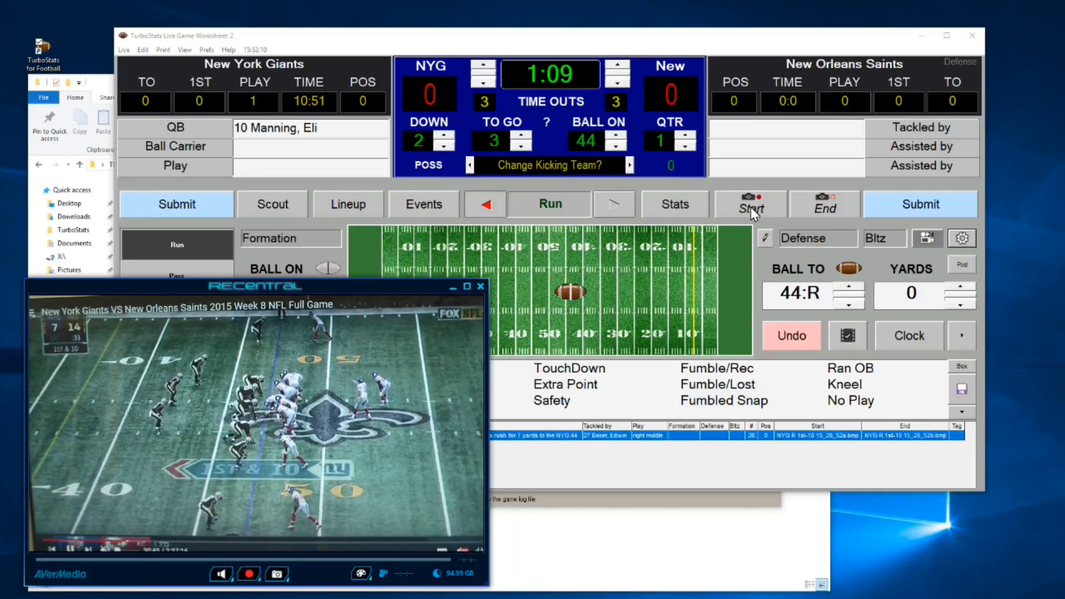
{"action": "left_click", "coordinate": [751, 208]}
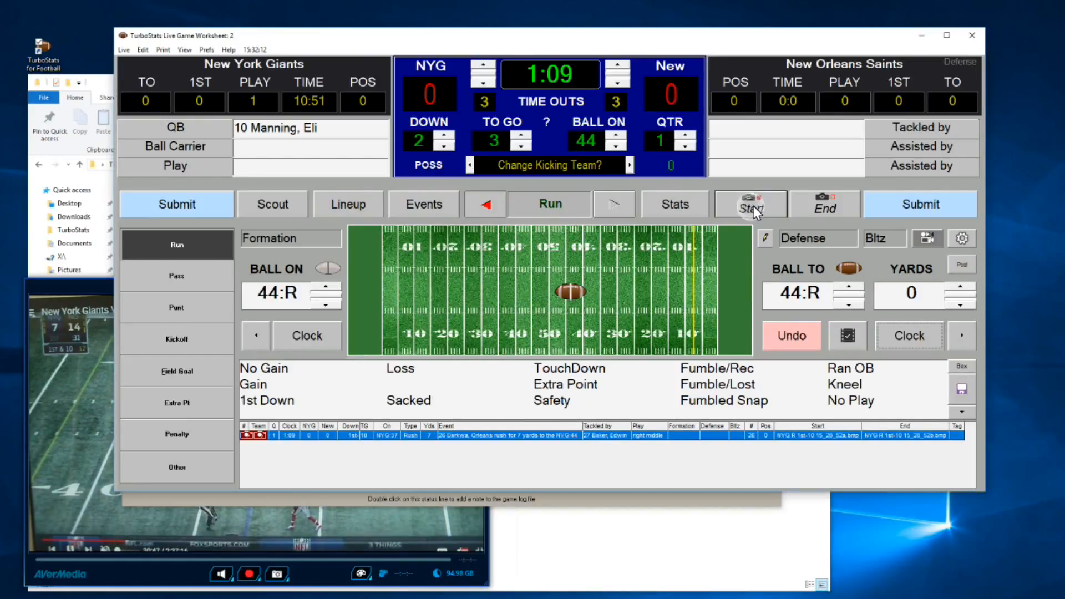
{"action": "left_click", "coordinate": [830, 204]}
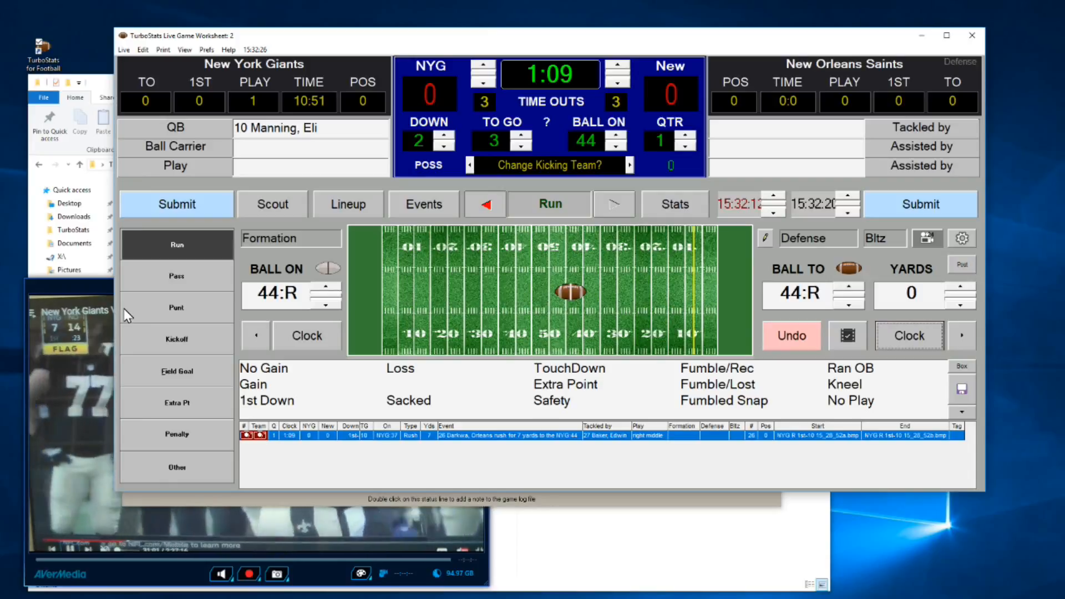
- Recheck the preview, spot the ball at 46:L for a 10-yard gain, and set the play type to Pass with the receiver list open
{"action": "left_click", "coordinate": [73, 284]}
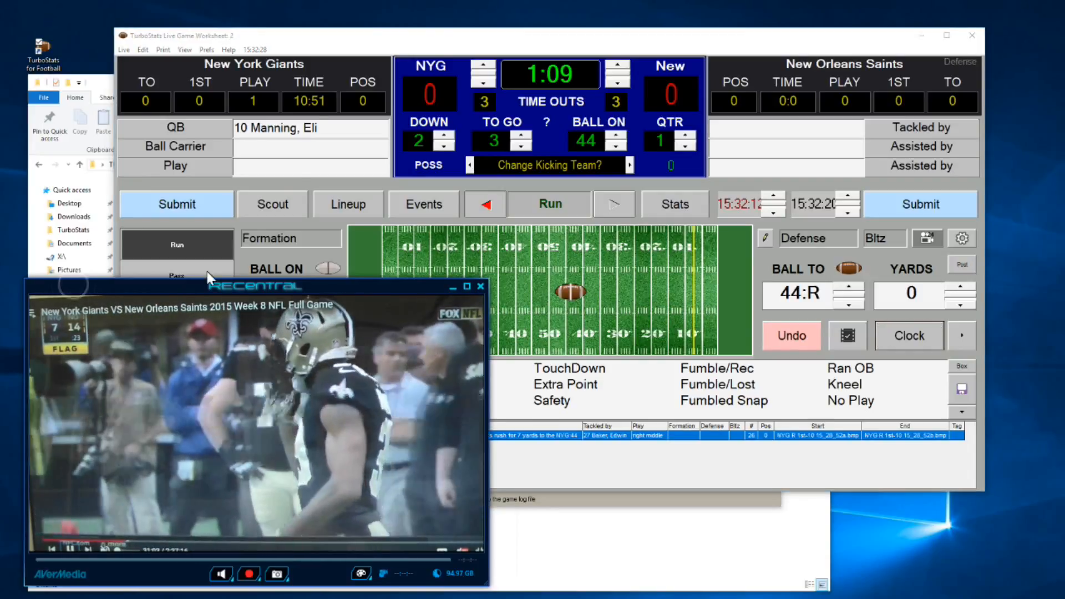
{"action": "left_click", "coordinate": [347, 43]}
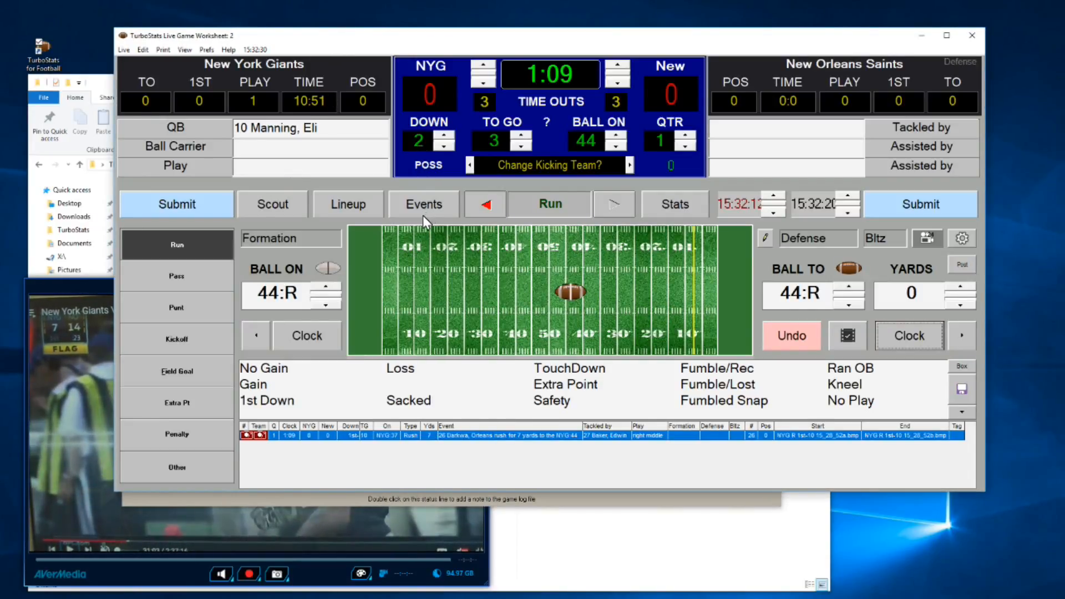
{"action": "left_click", "coordinate": [538, 344]}
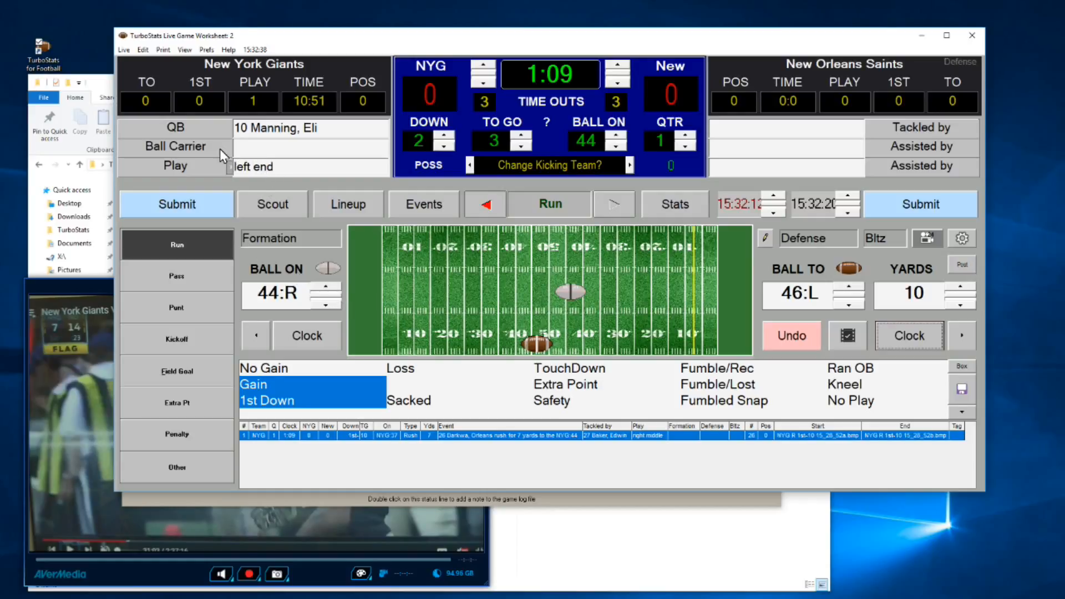
{"action": "left_click", "coordinate": [176, 274]}
{"action": "left_click", "coordinate": [198, 146]}
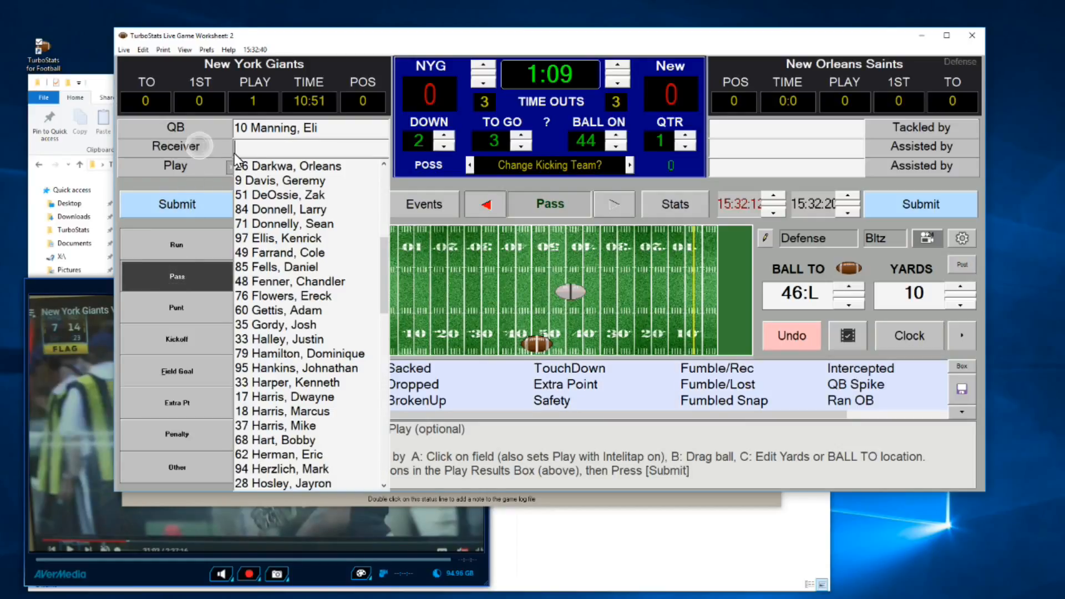